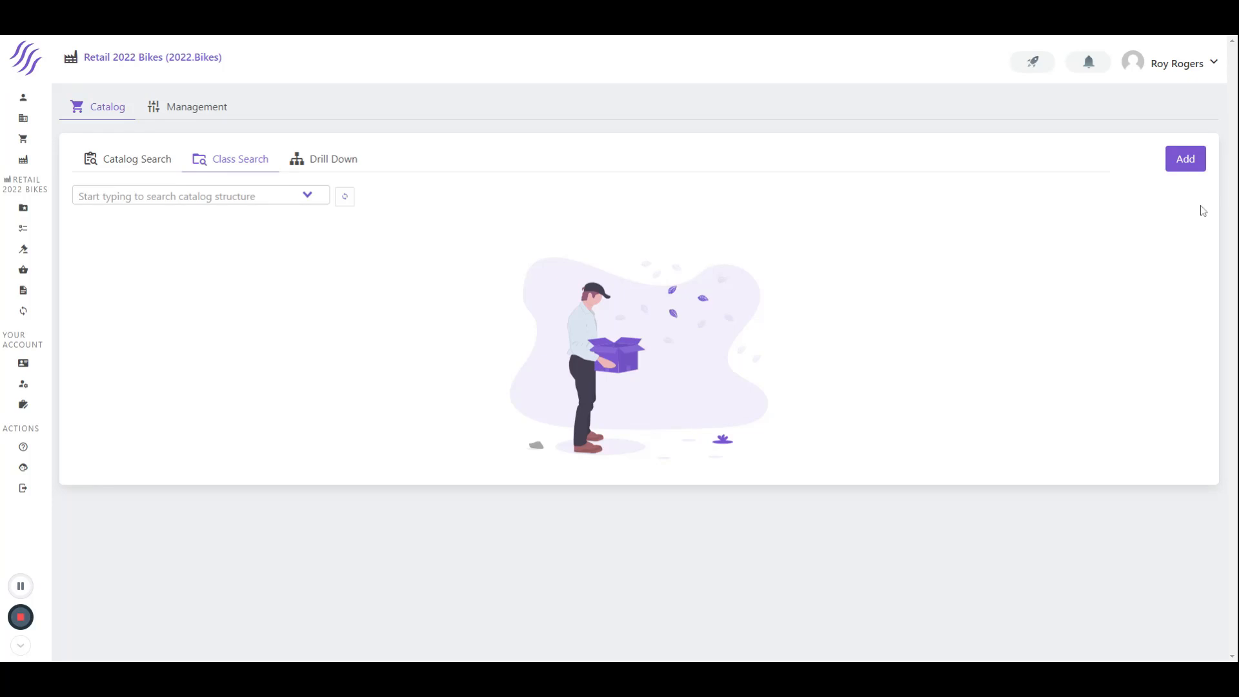
Start a new catalog item classified under Retail Product, class Bikes and sub class Road Bikes
click(1185, 161)
click(426, 213)
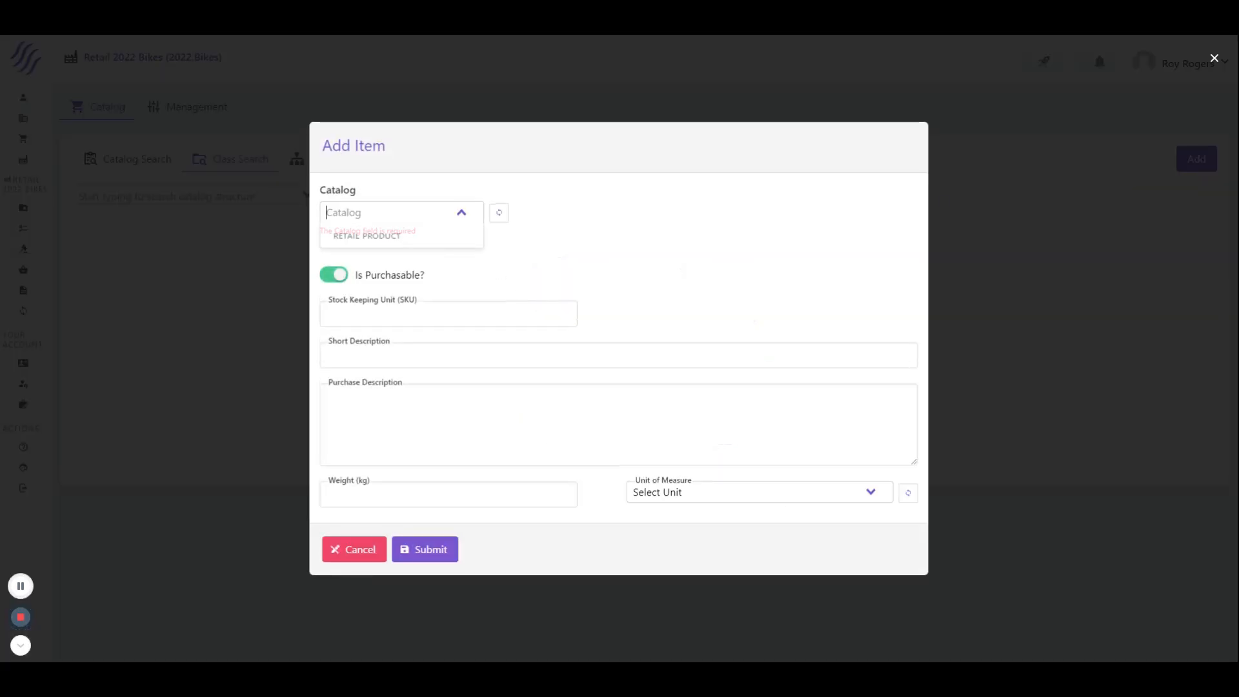
click(418, 236)
click(581, 212)
click(578, 236)
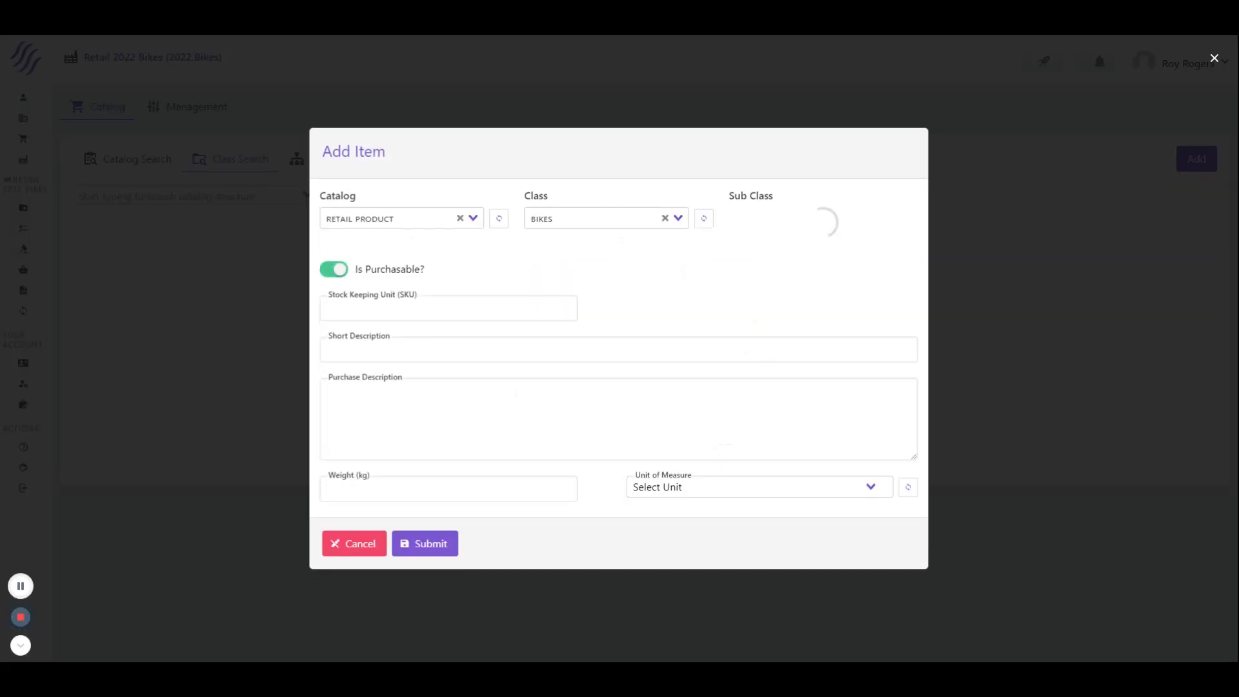
click(742, 212)
click(763, 257)
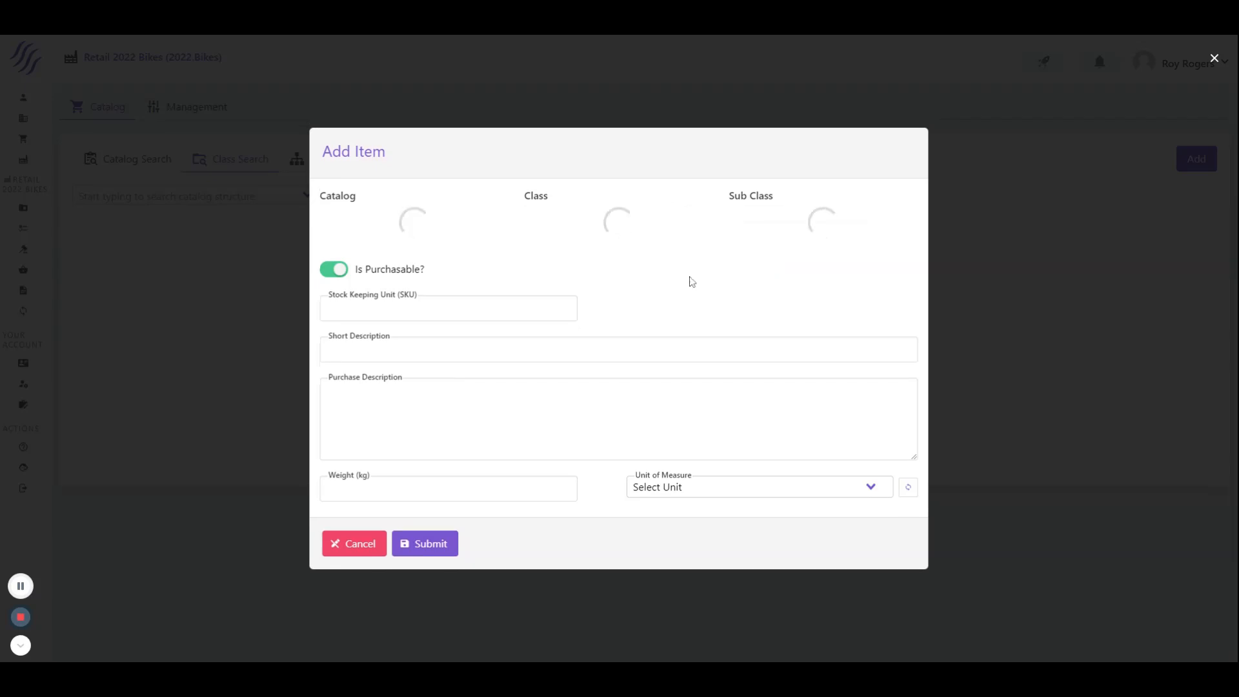
Enter kasjdas01as as the new item's stock keeping unit
click(411, 253)
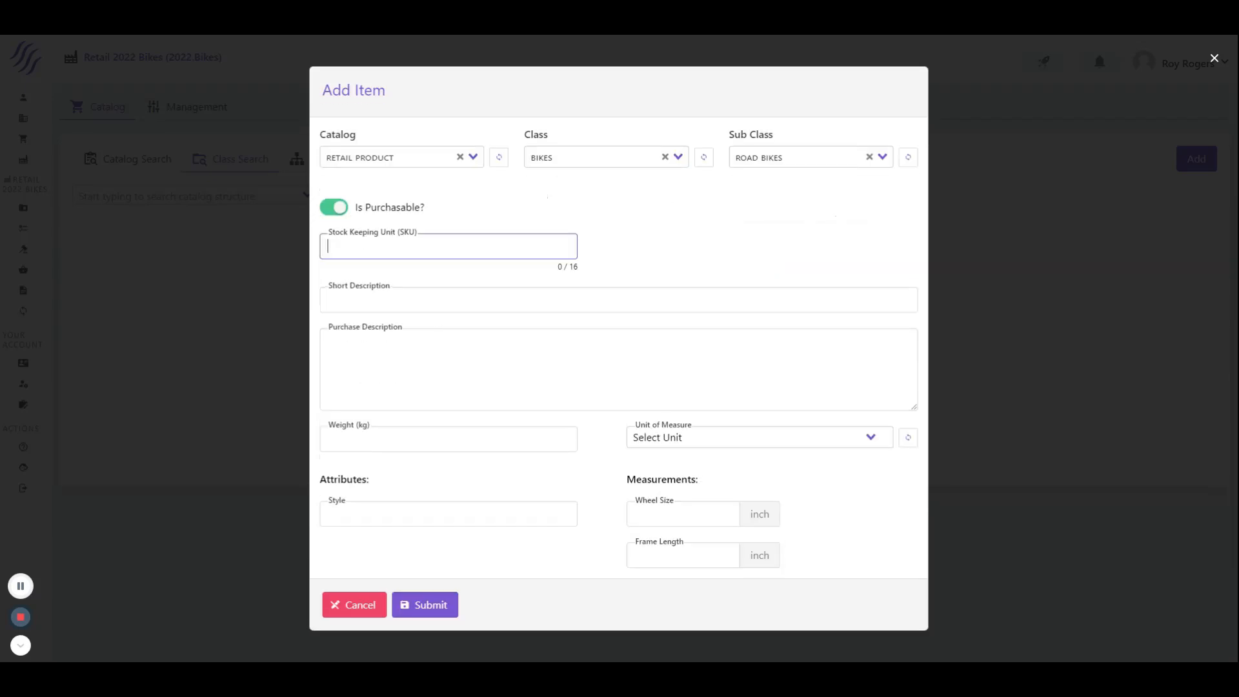
text(kasjdas01as)
Enter "The best Road Bike" as the item's short description and reuse the same text as its purchase description
click(393, 308)
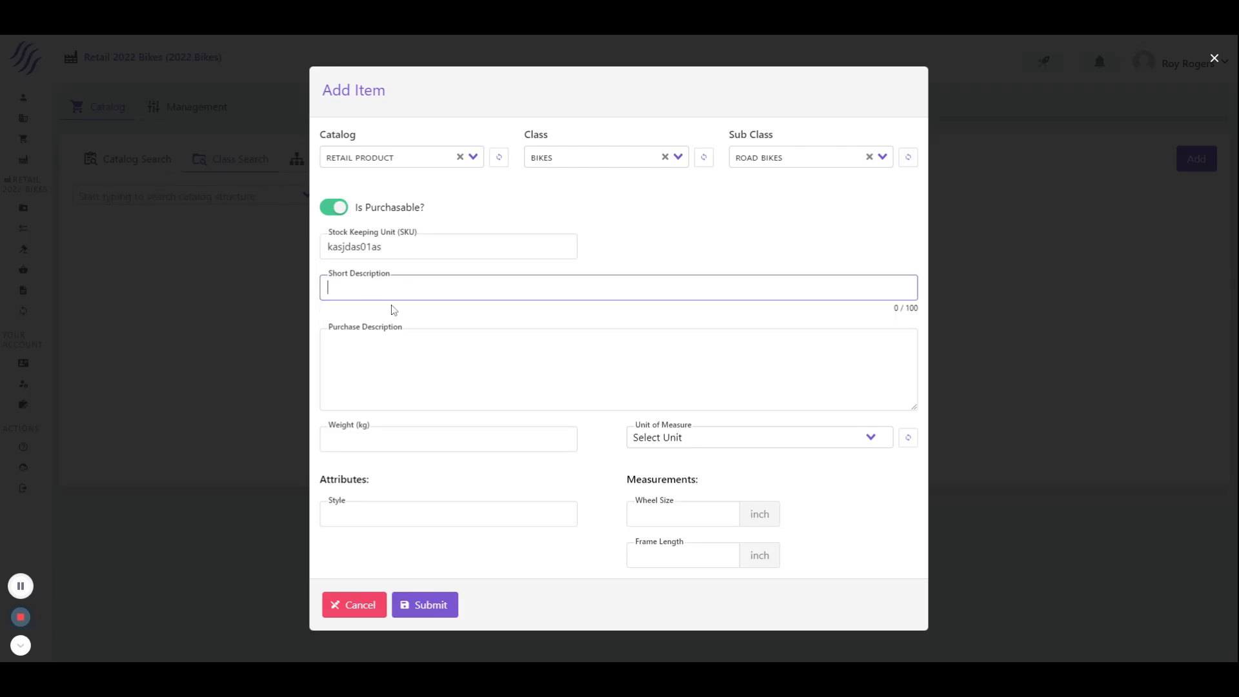
text(The best Road Bike)
key(ctrl+a)
key(ctrl+c)
key(Tab)
key(ctrl+v)
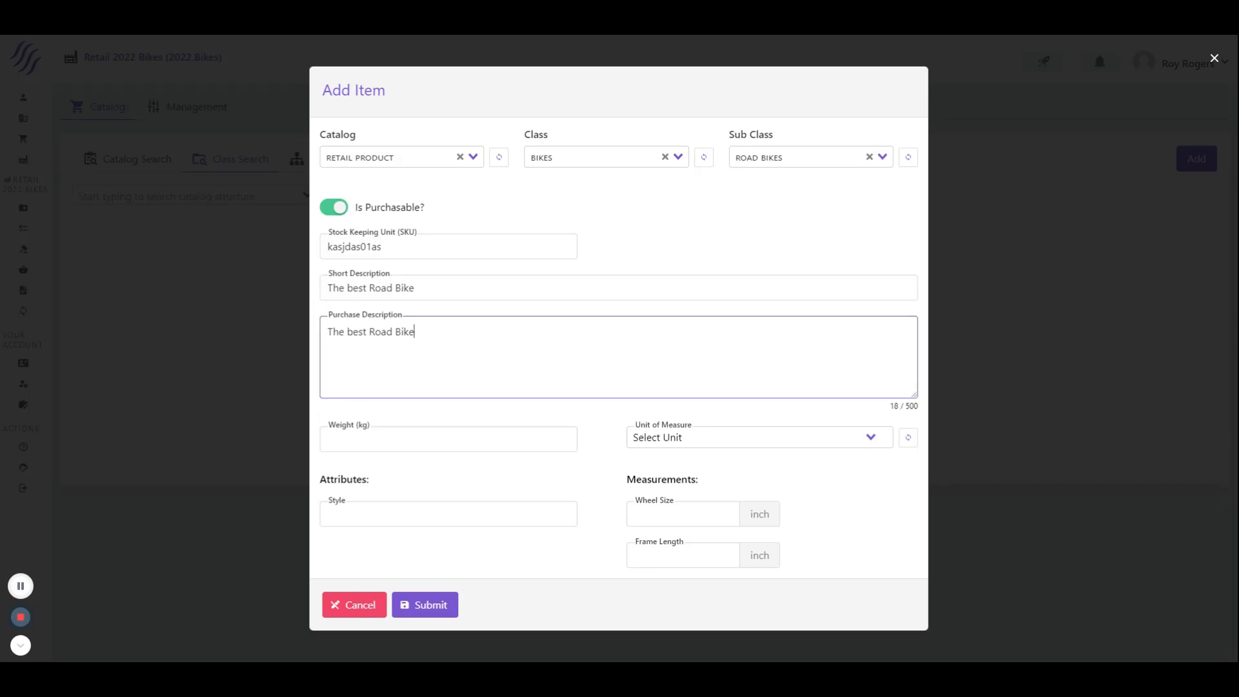
Set the item's weight to 12 kg and its unit of measure to each
click(560, 434)
text(12)
click(649, 431)
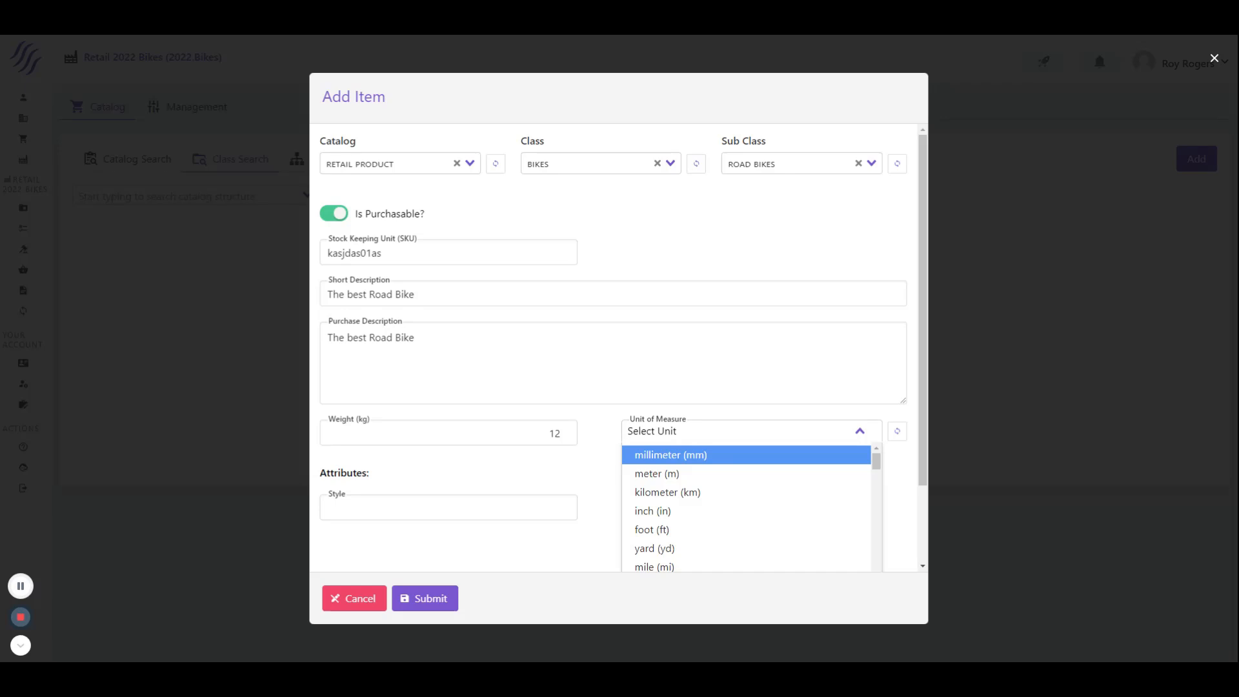
text(each)
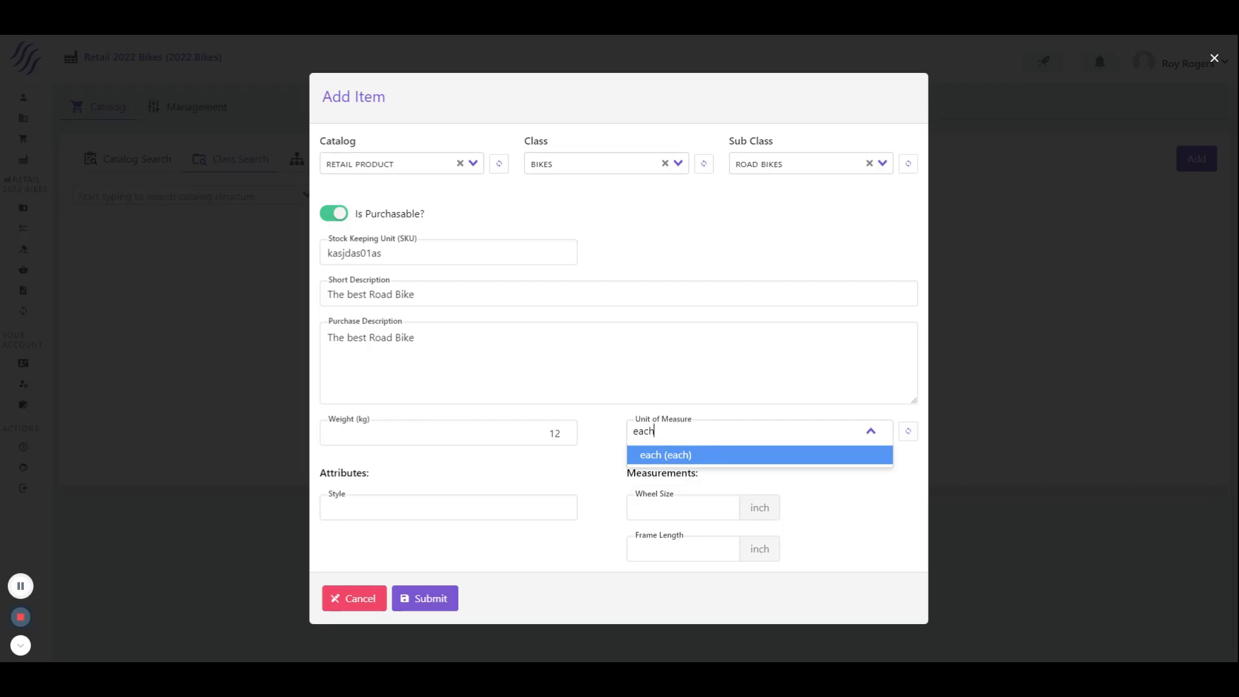
key(Return)
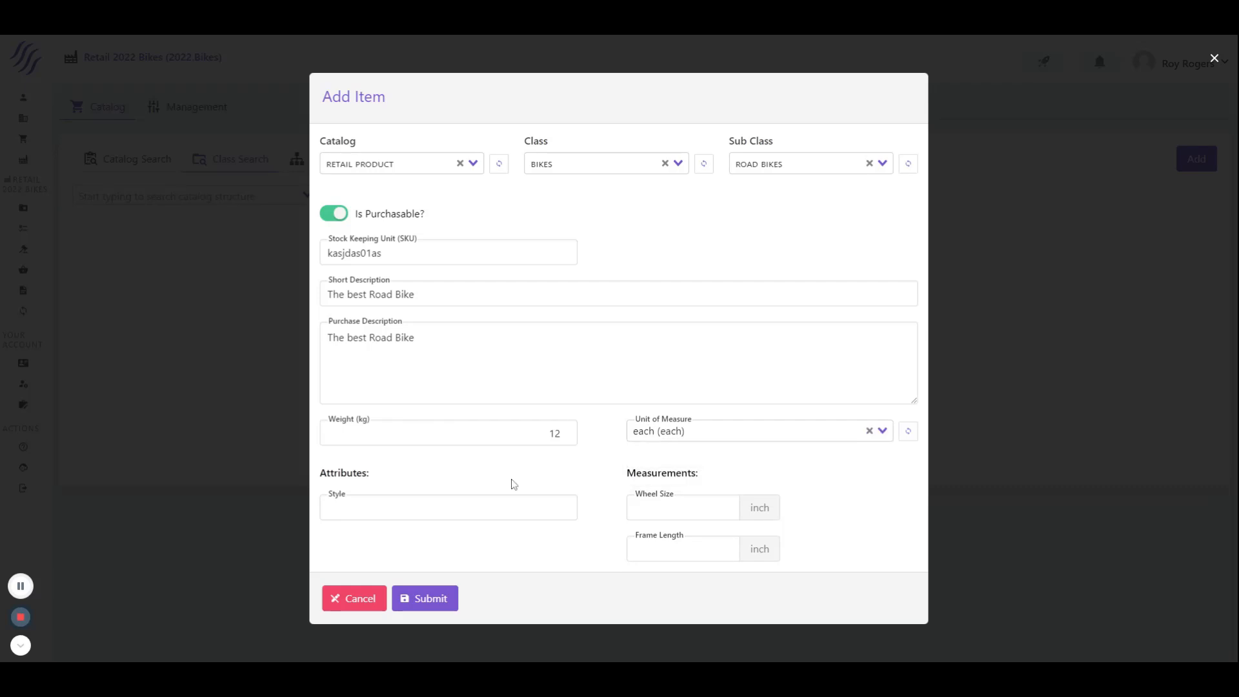
Fill in style Race Bike, wheel size 26.5 inch and frame length 19 inch, and submit the new item
click(506, 508)
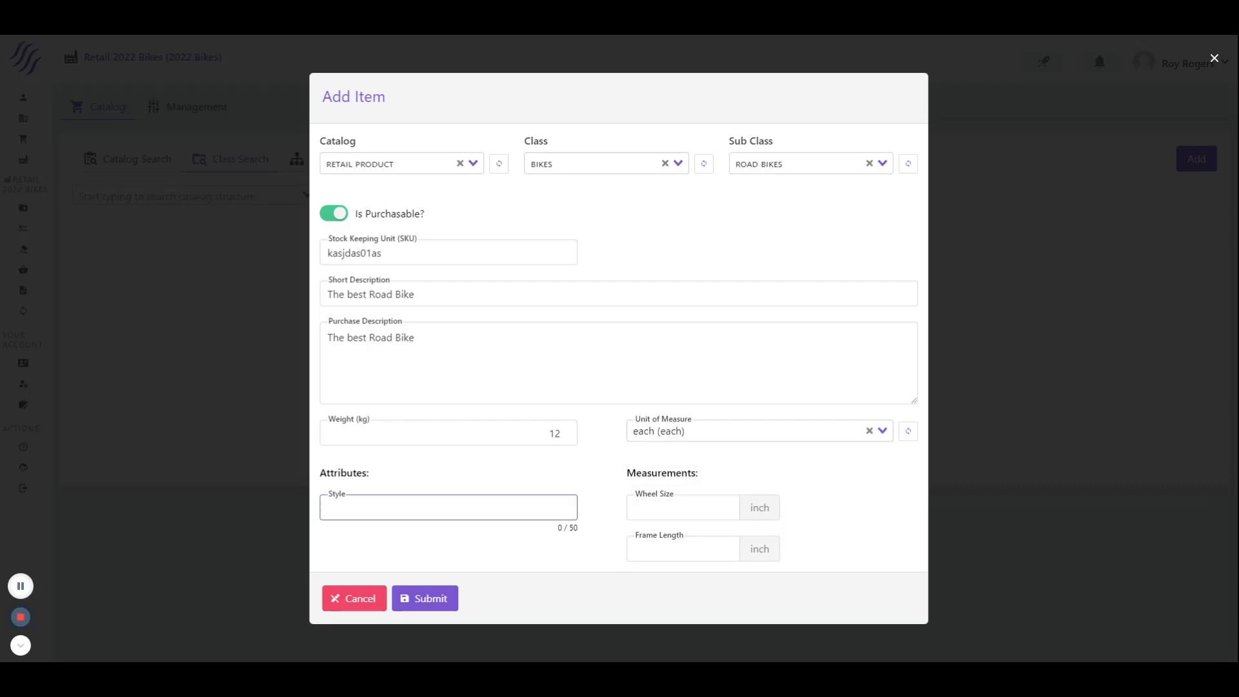
text(Race Biokke)
click(723, 507)
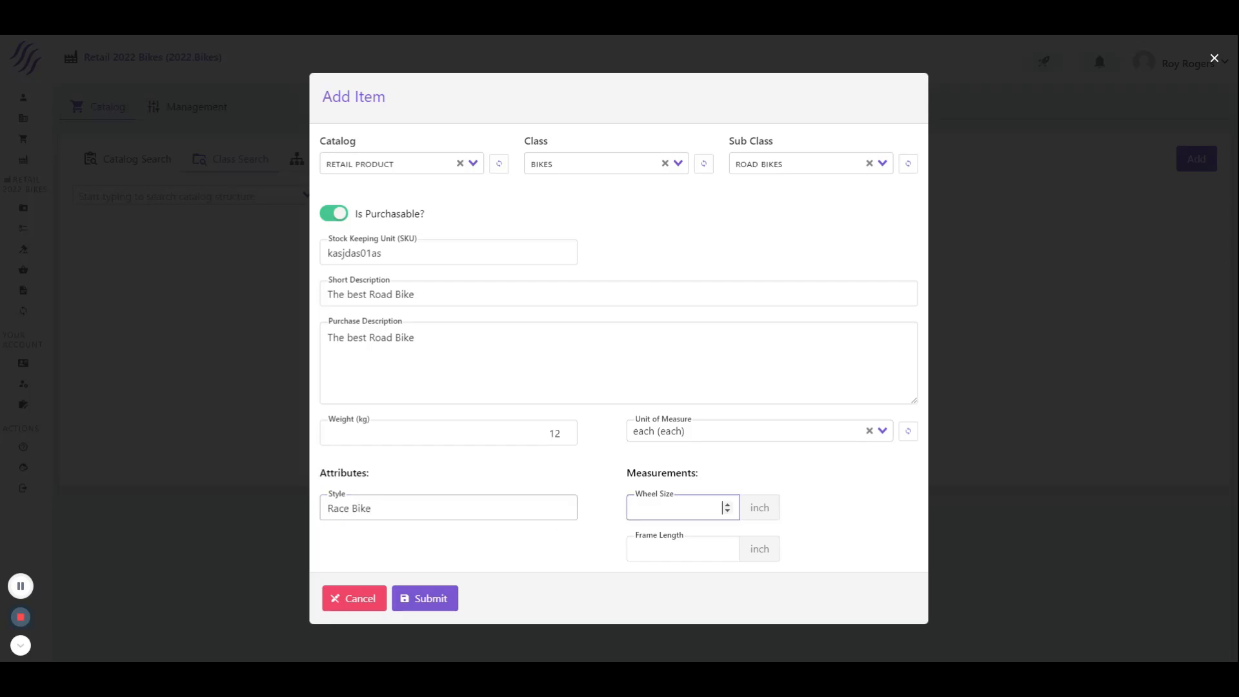
text(26.5)
click(721, 549)
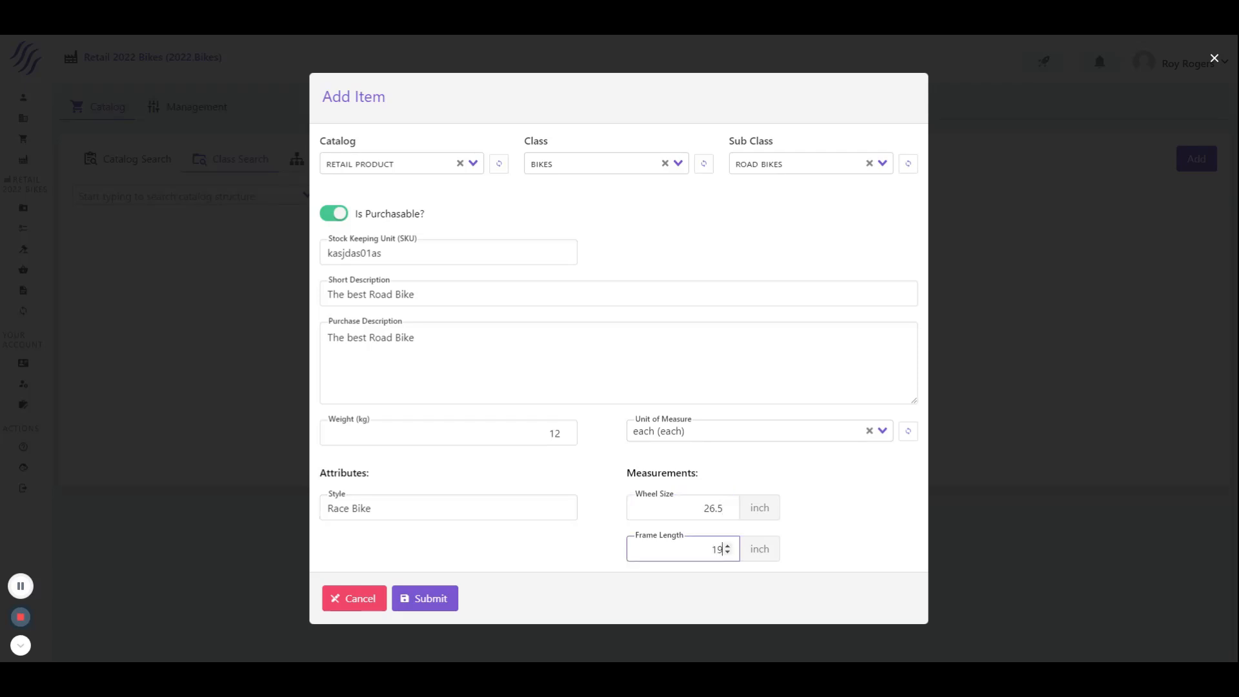
click(496, 559)
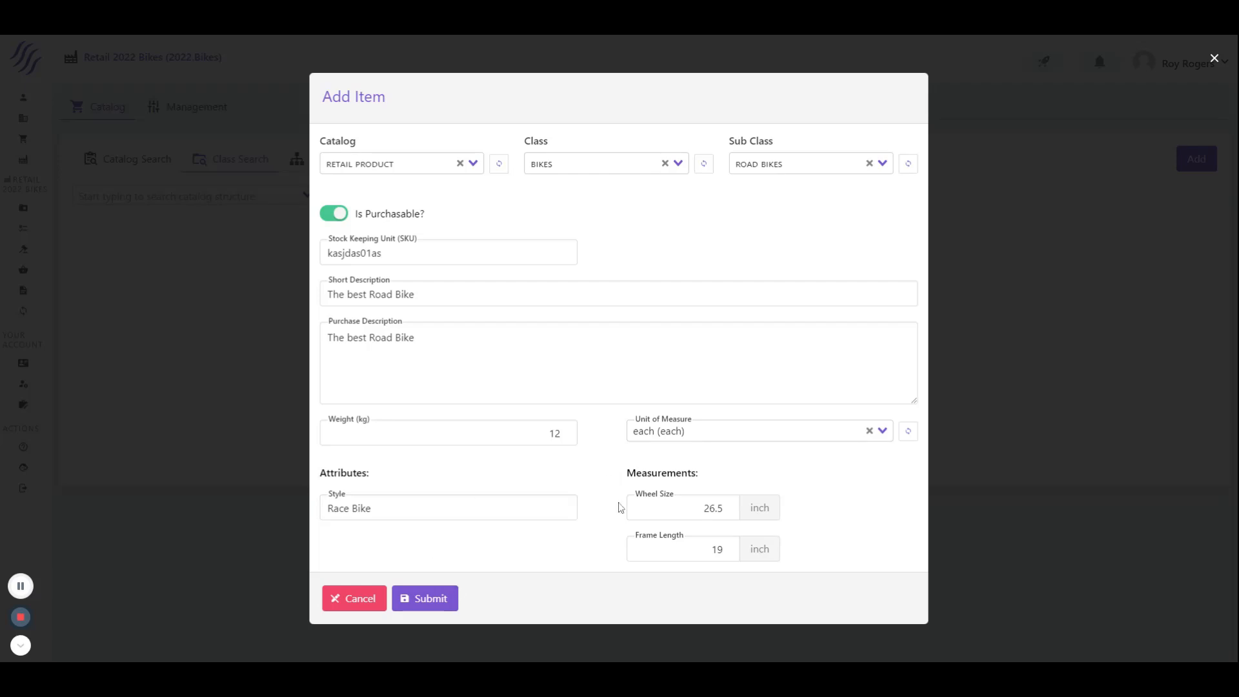
click(438, 604)
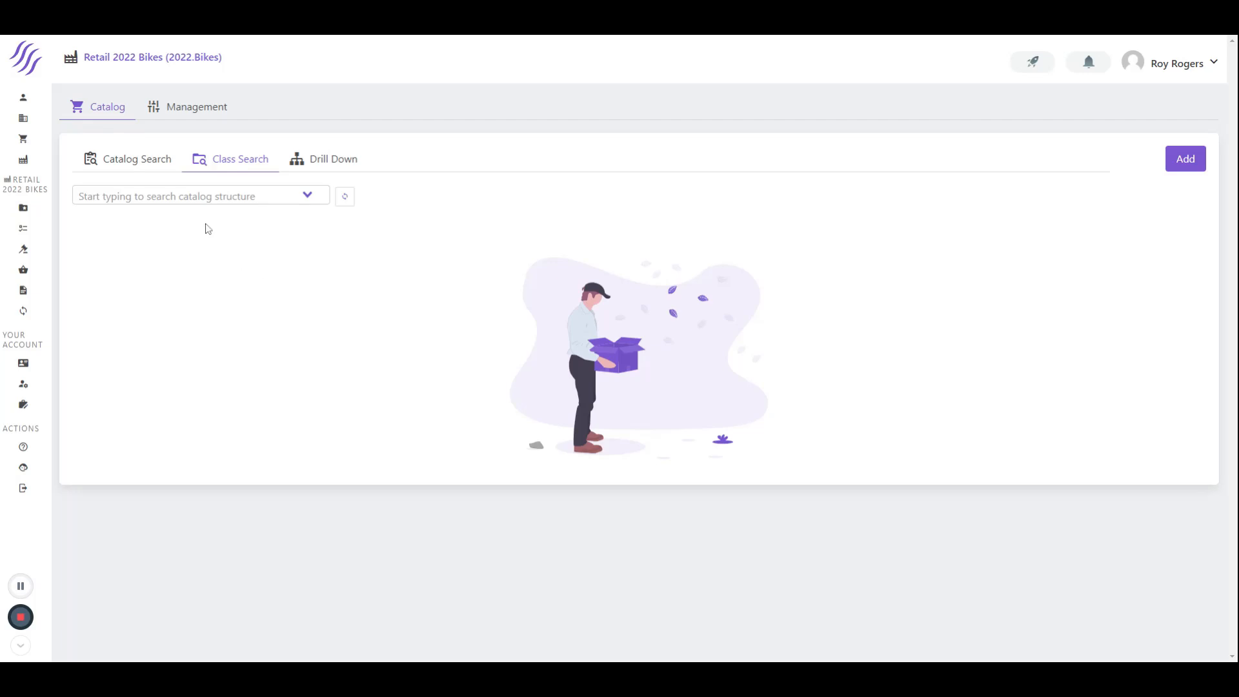
List the catalog items in the Retail Product / Bikes / Road Bikes class and check the new item's status
click(194, 197)
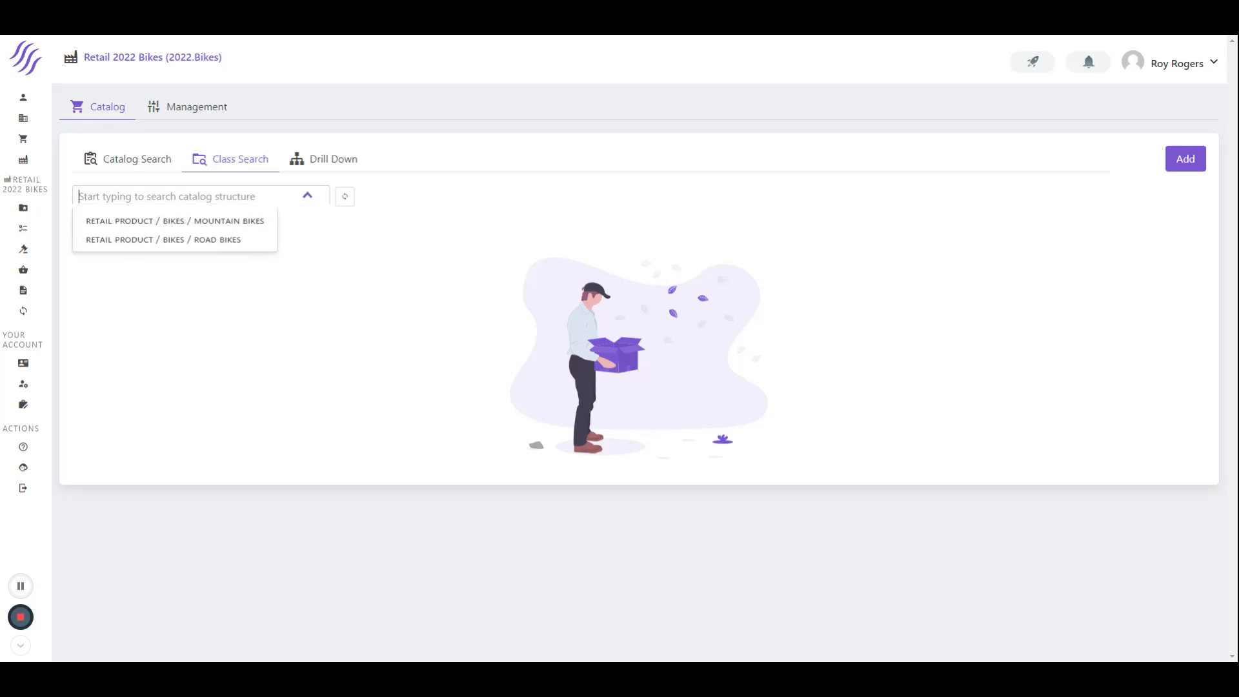
click(171, 241)
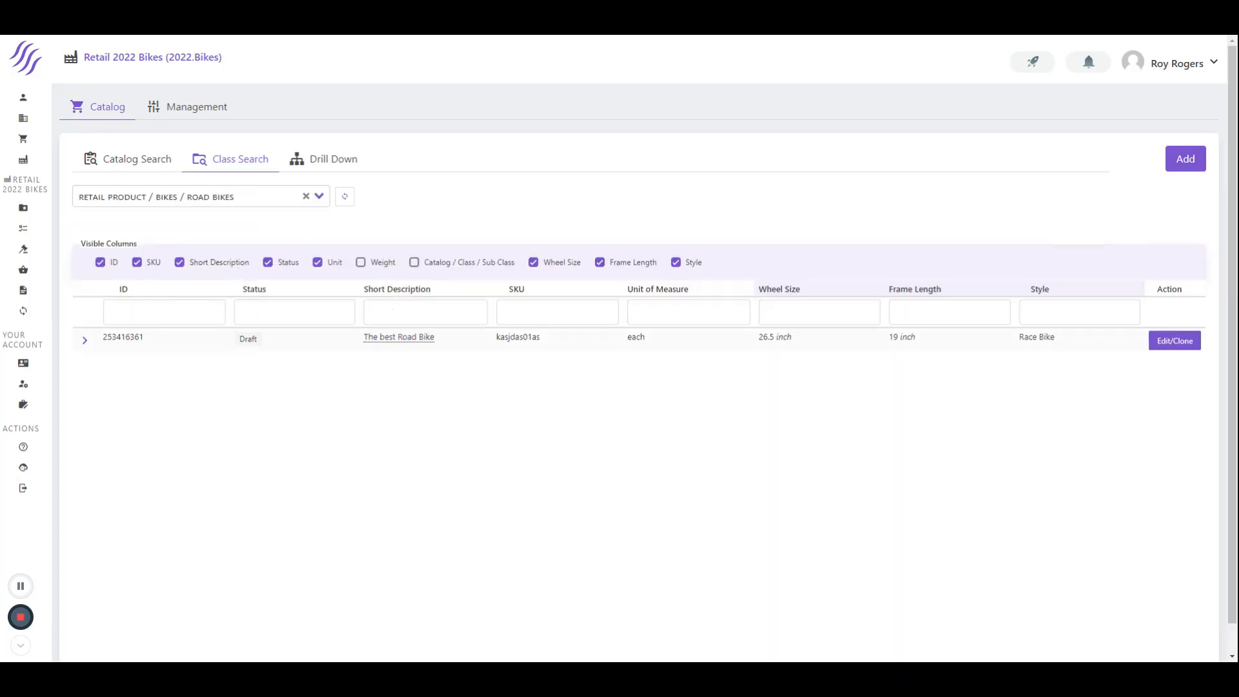
drag(257, 342, 238, 339)
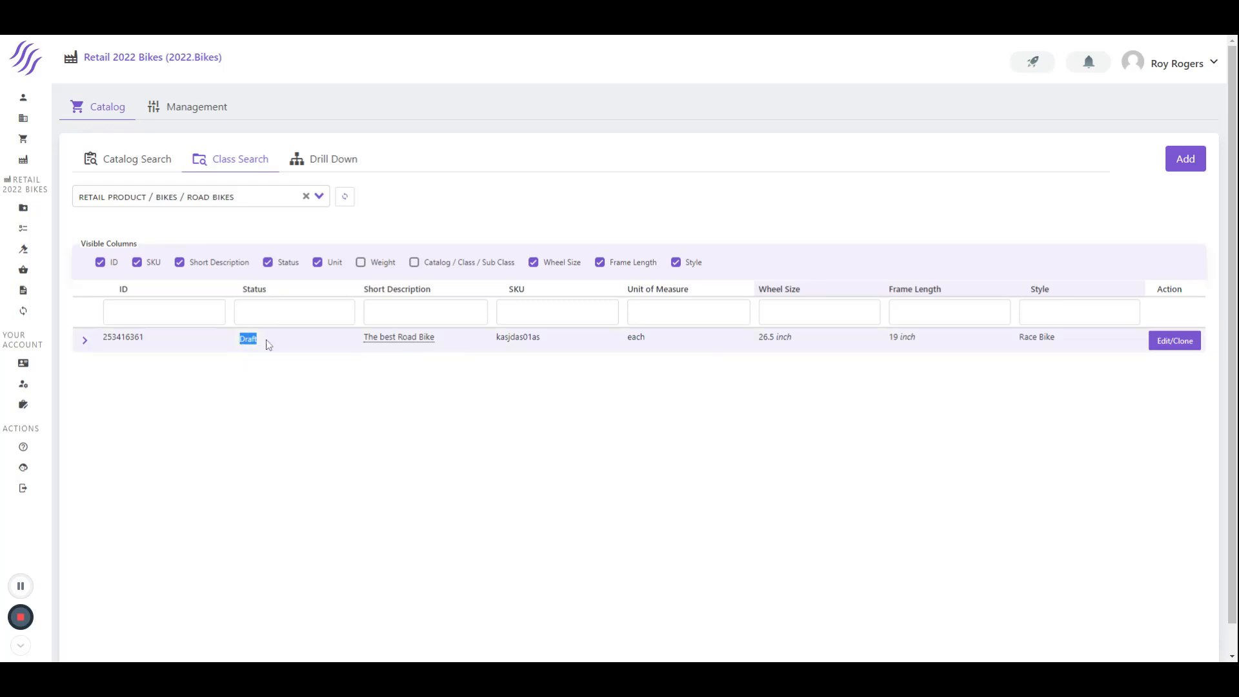
Search the whole catalog for "Bike"
click(145, 163)
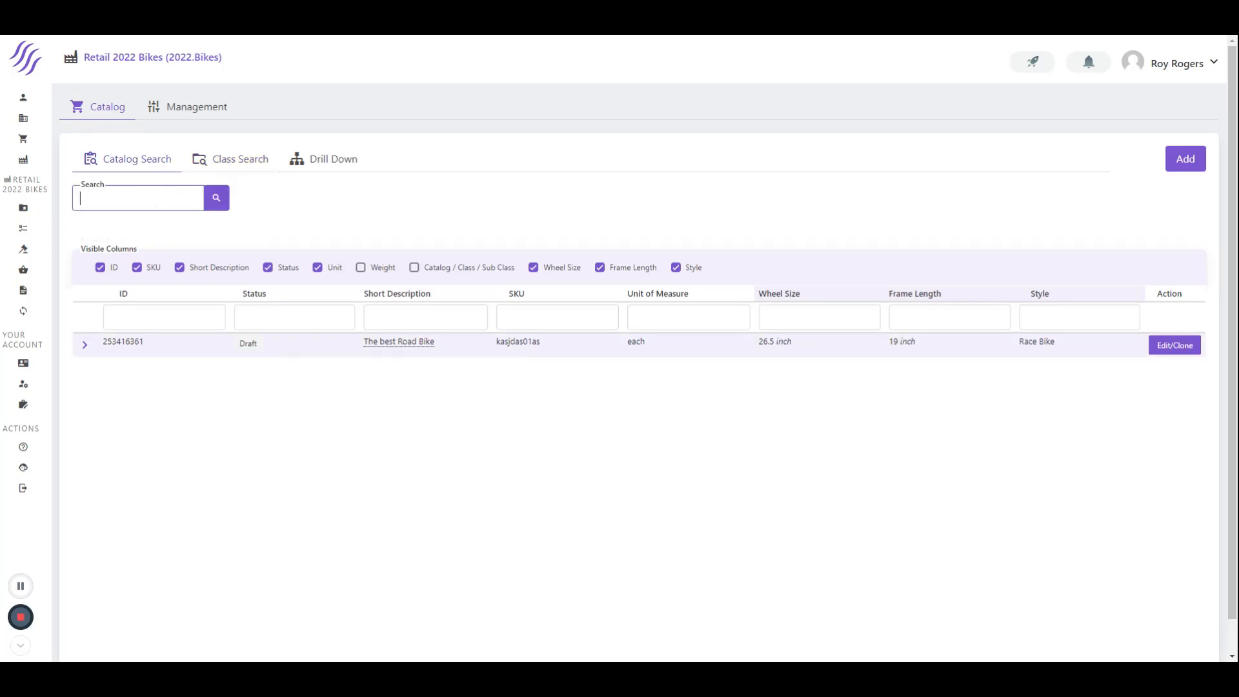
text(Bike)
key(Return)
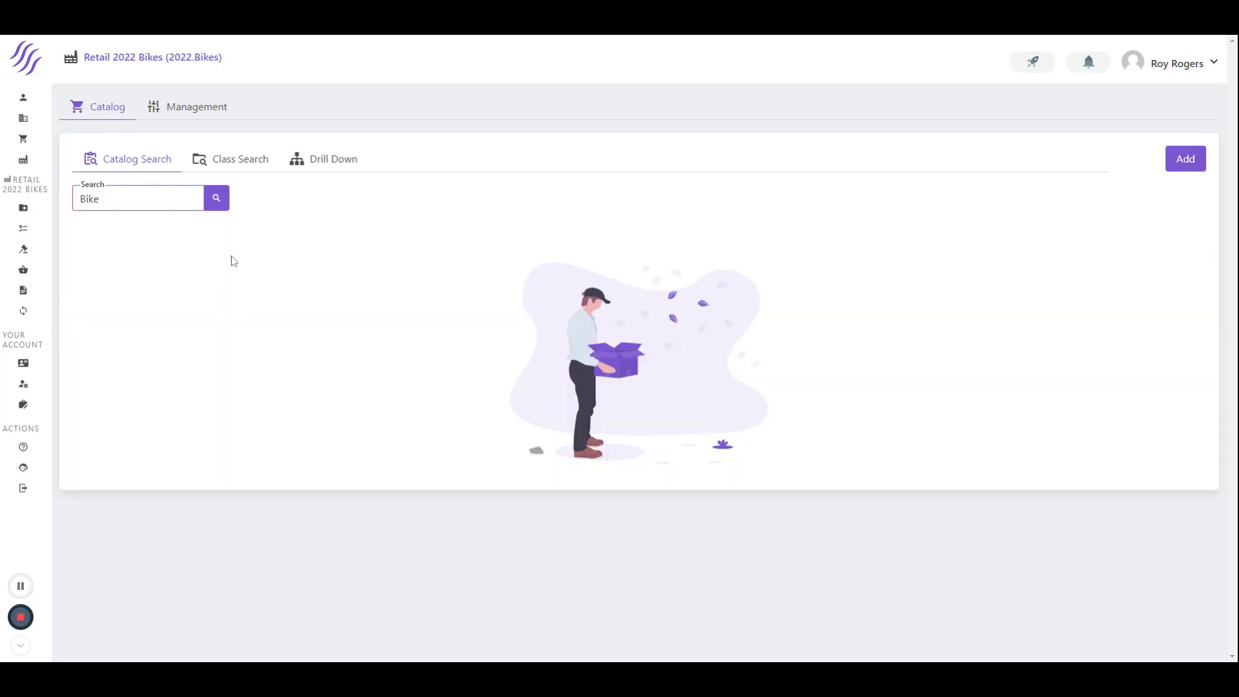
Open the catalog management approvals and move "The best Road Bike" from draft to proposed, confirming the new state
click(230, 164)
click(192, 109)
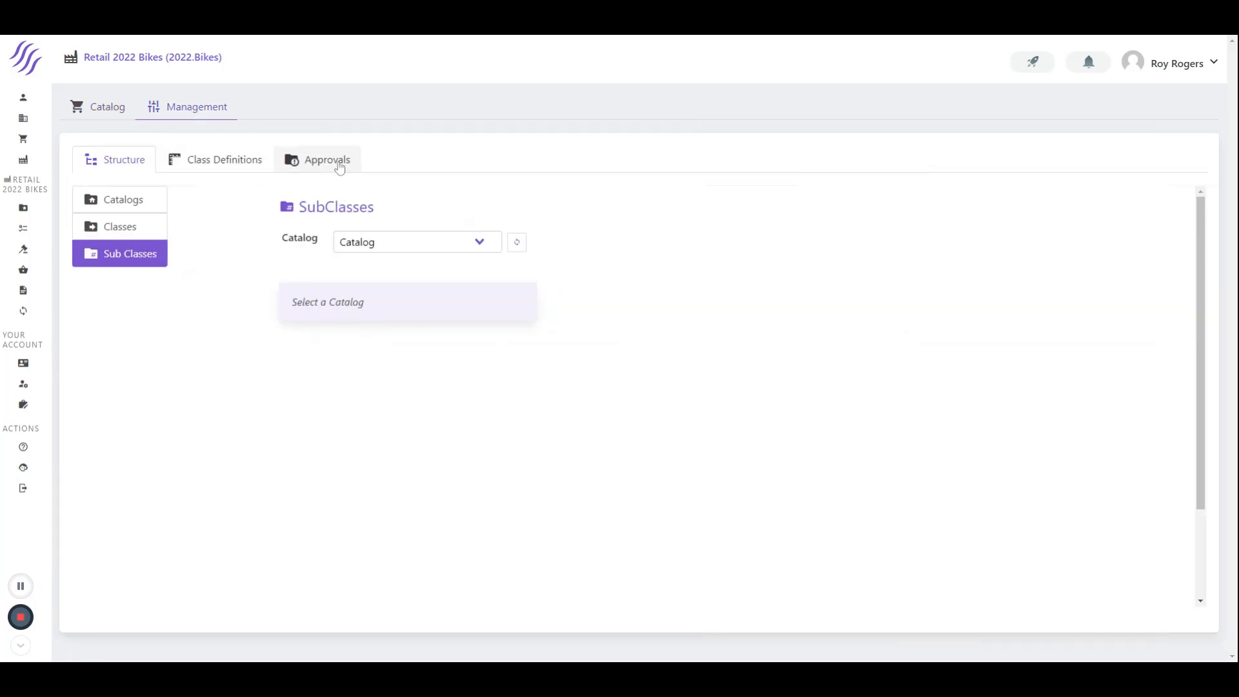
click(336, 163)
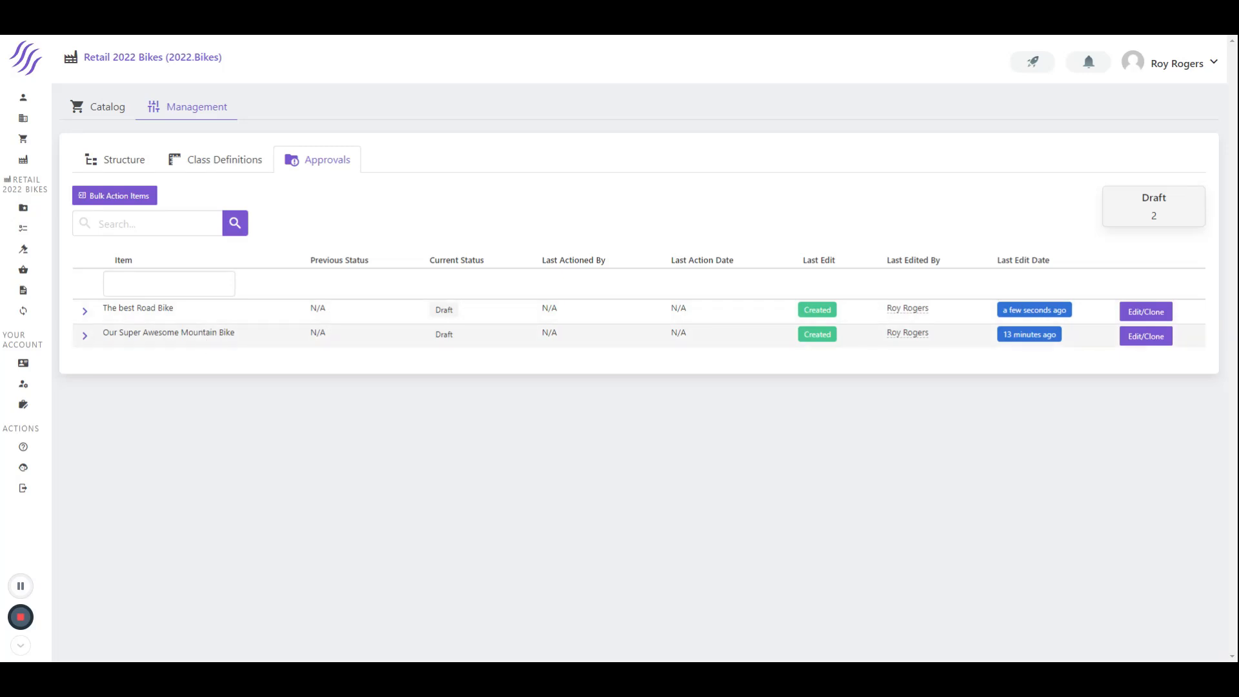
click(1148, 314)
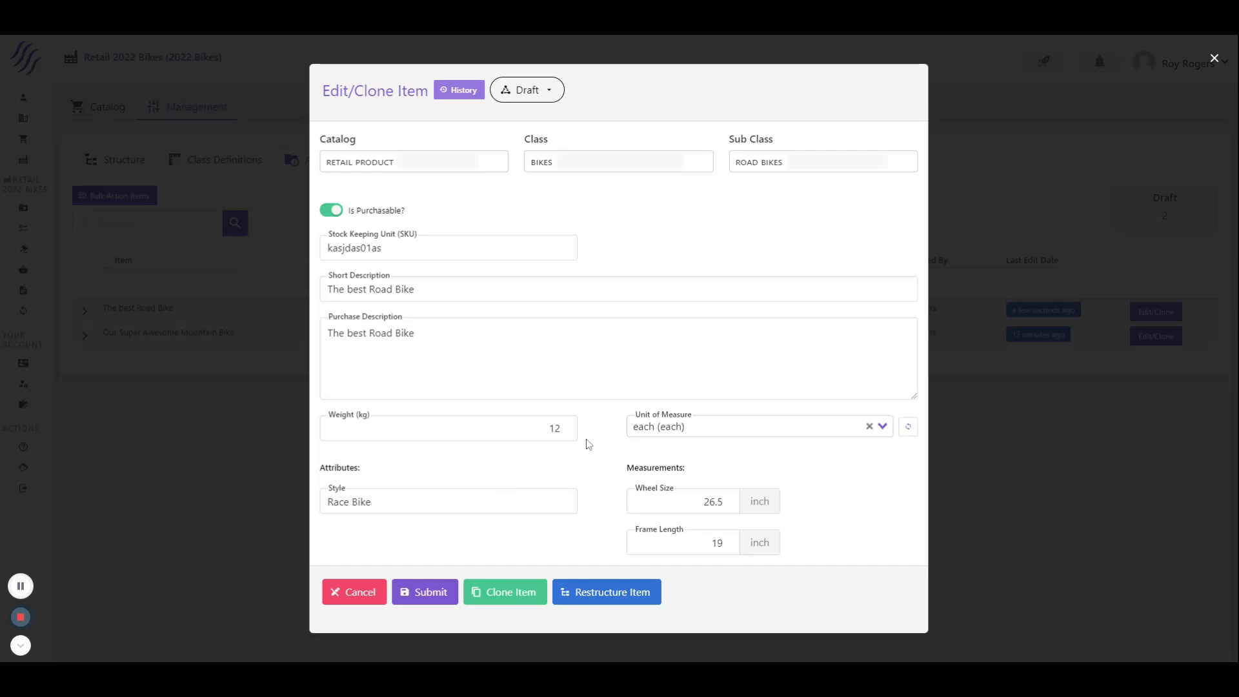
click(539, 95)
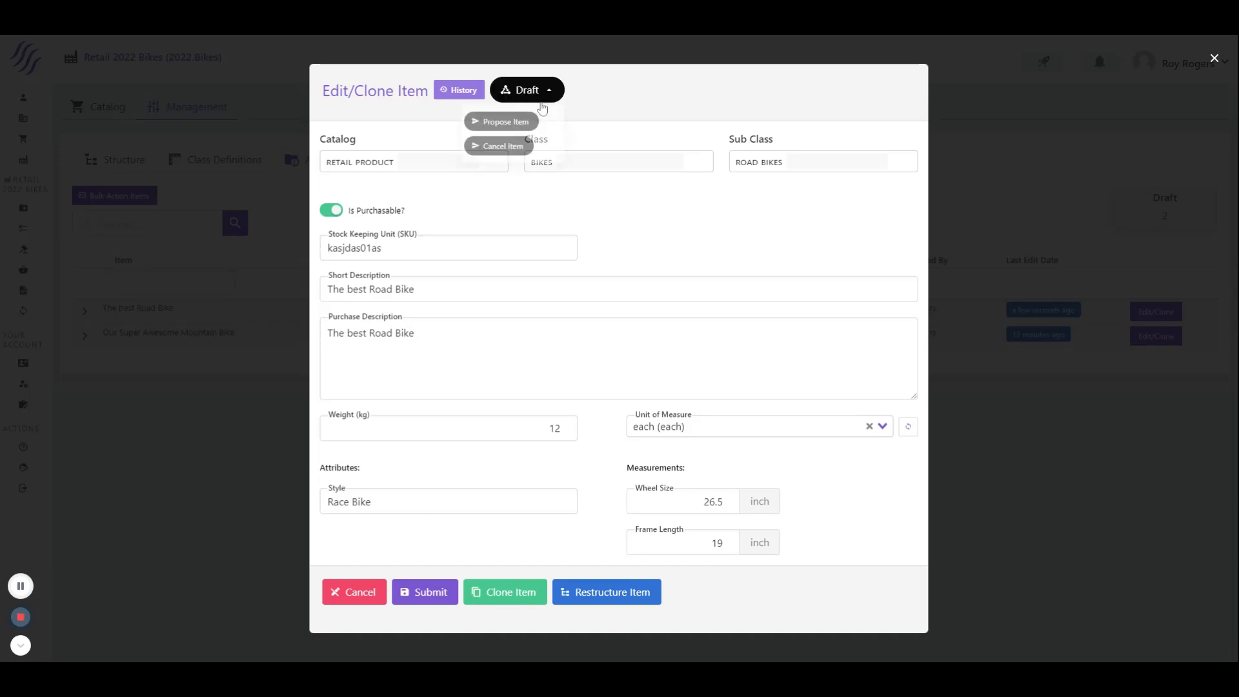
click(503, 121)
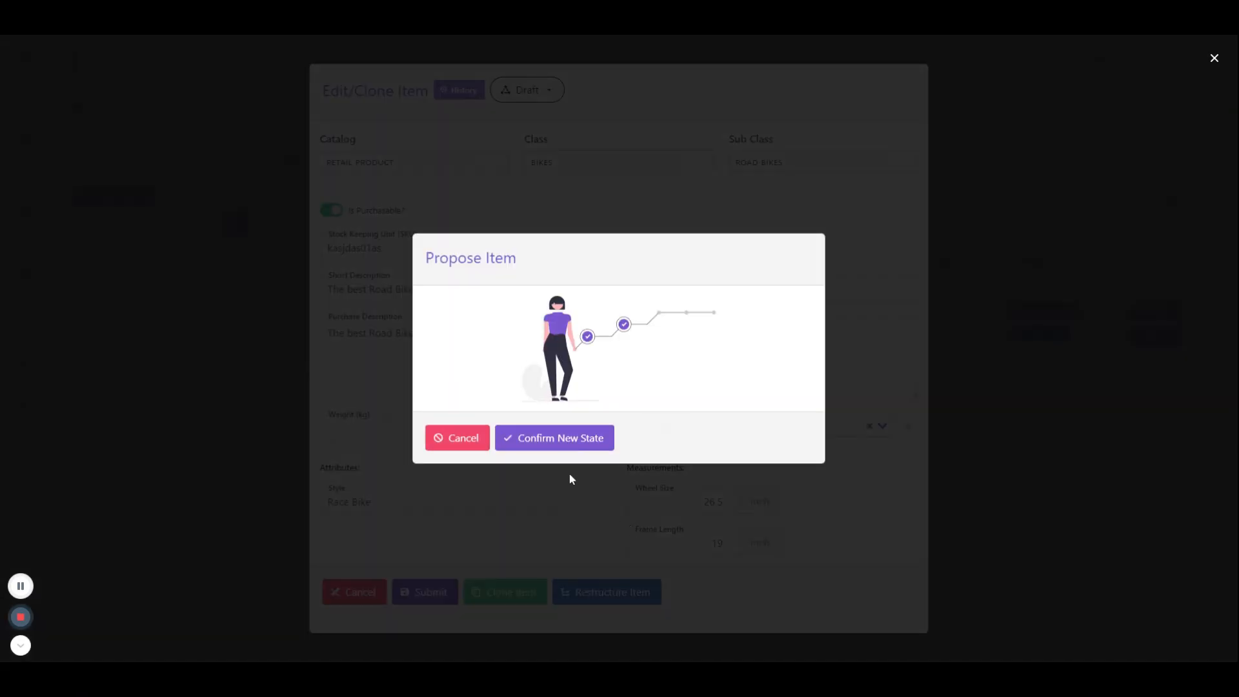
click(570, 440)
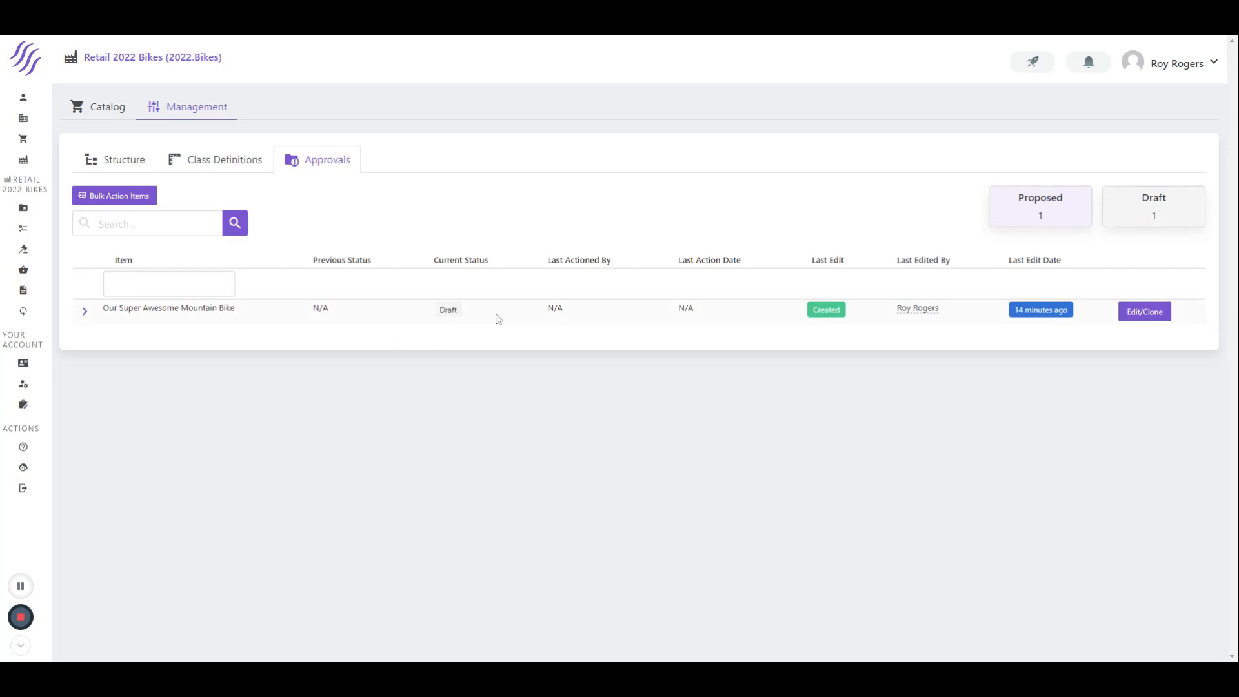
Propose the draft item "Our Super Awesome Mountain Bike" and confirm its new state
click(1139, 312)
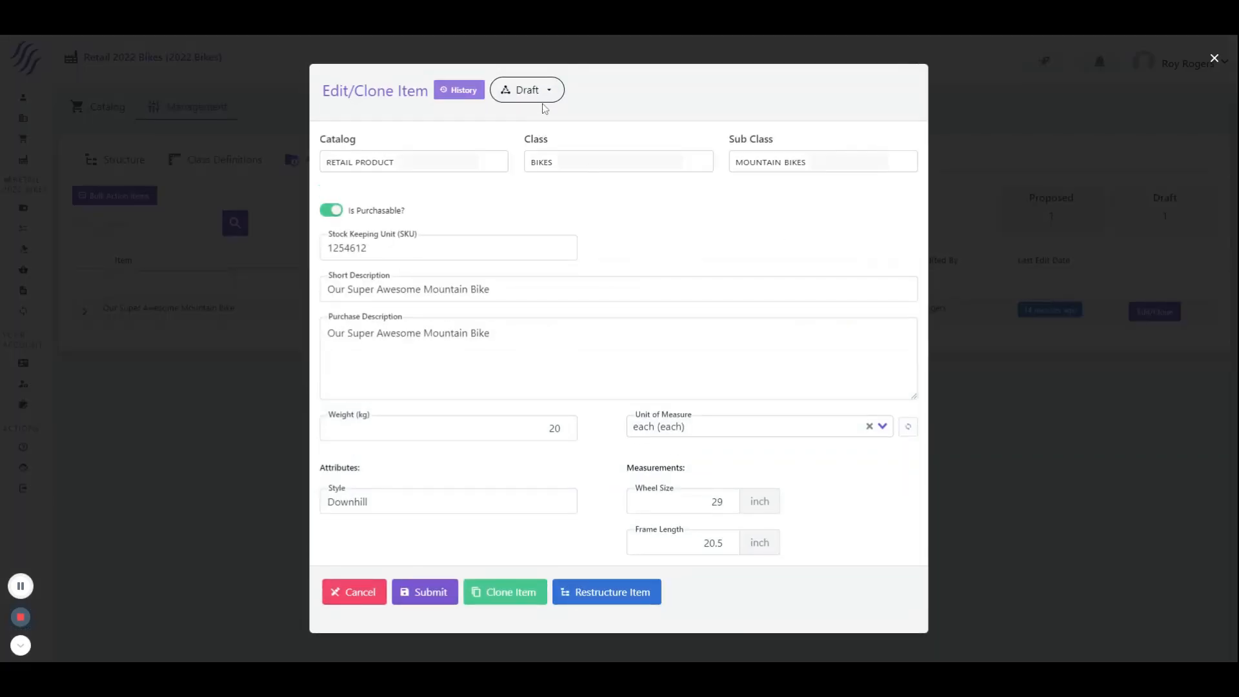
click(526, 90)
click(507, 124)
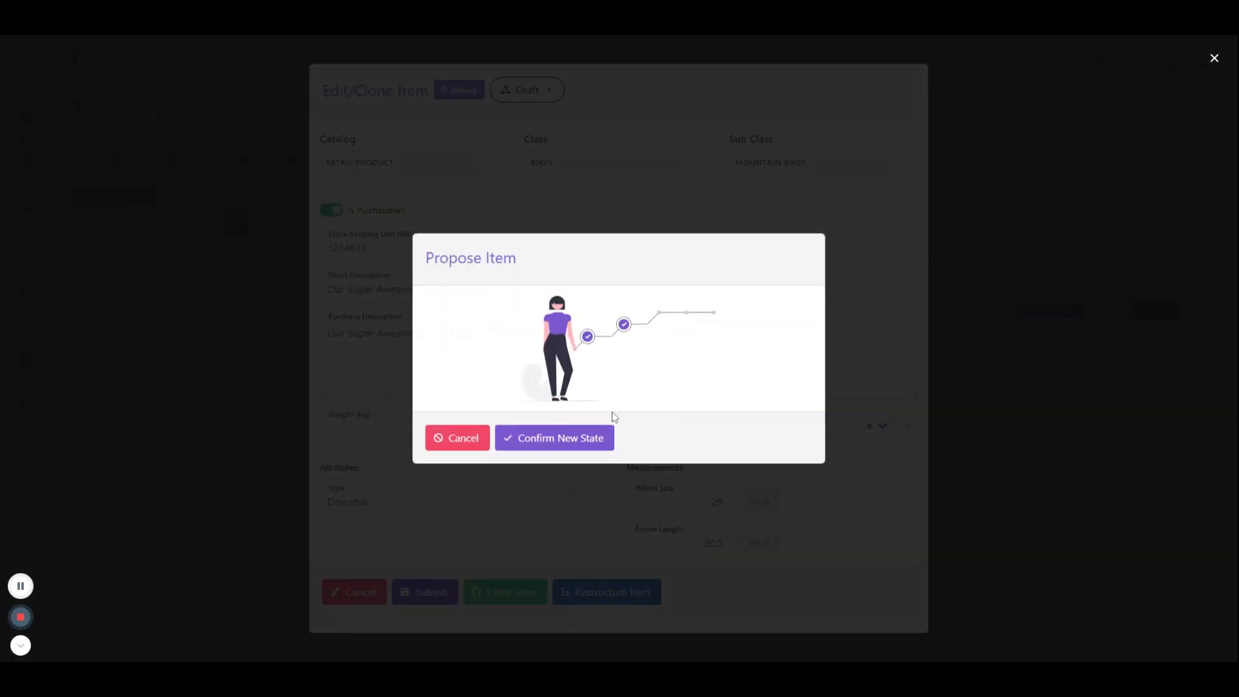
click(556, 437)
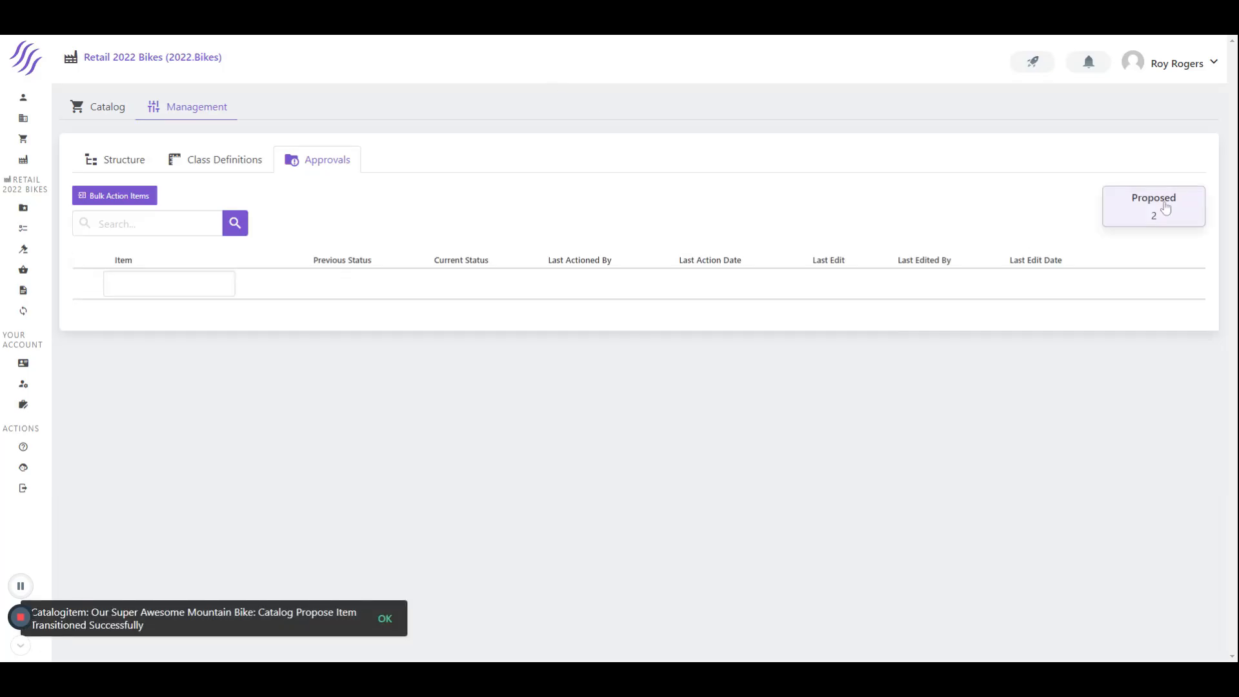
Show the proposed items and review the catalog details of "Our Super Awesome Mountain Bike"
click(1156, 211)
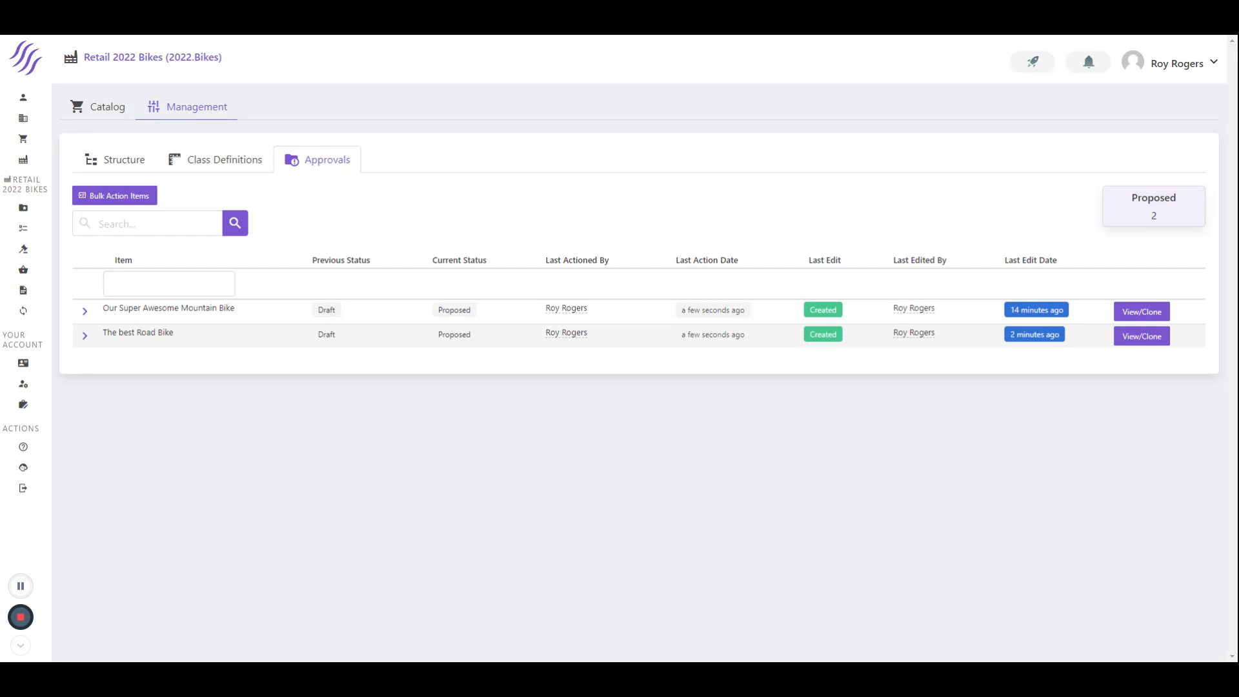
click(84, 312)
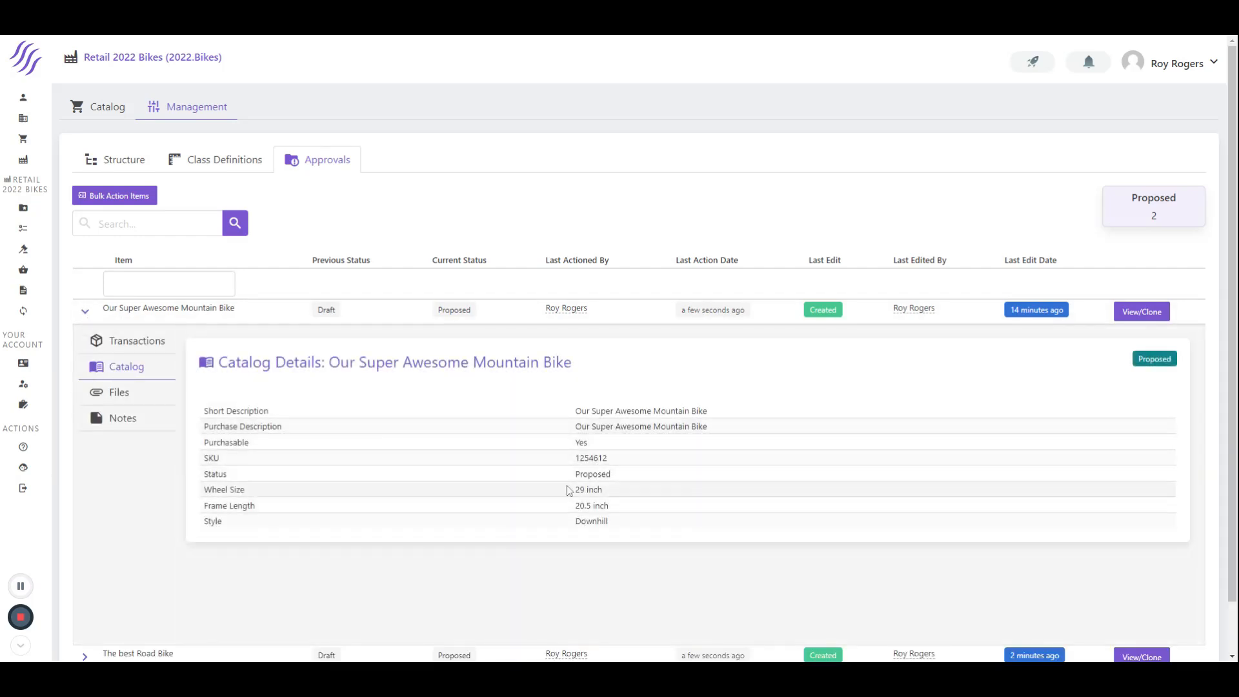
click(88, 312)
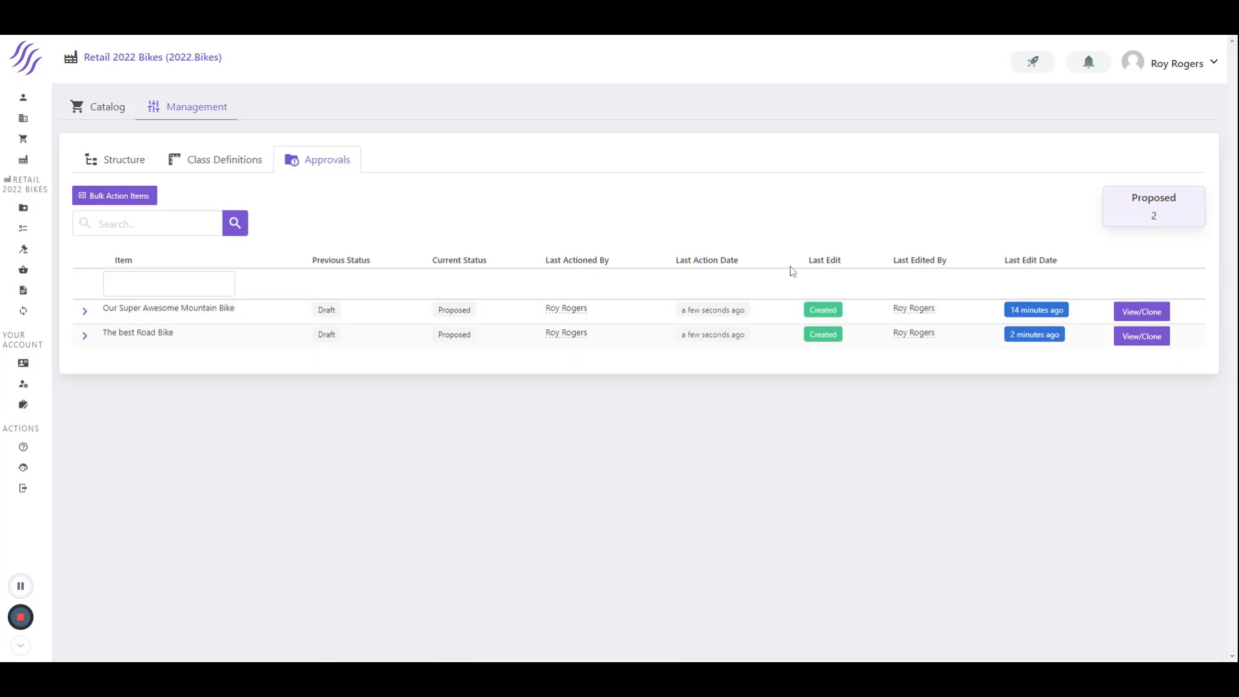
Request approval for both proposed bike items in one bulk action and dismiss the notification
click(112, 196)
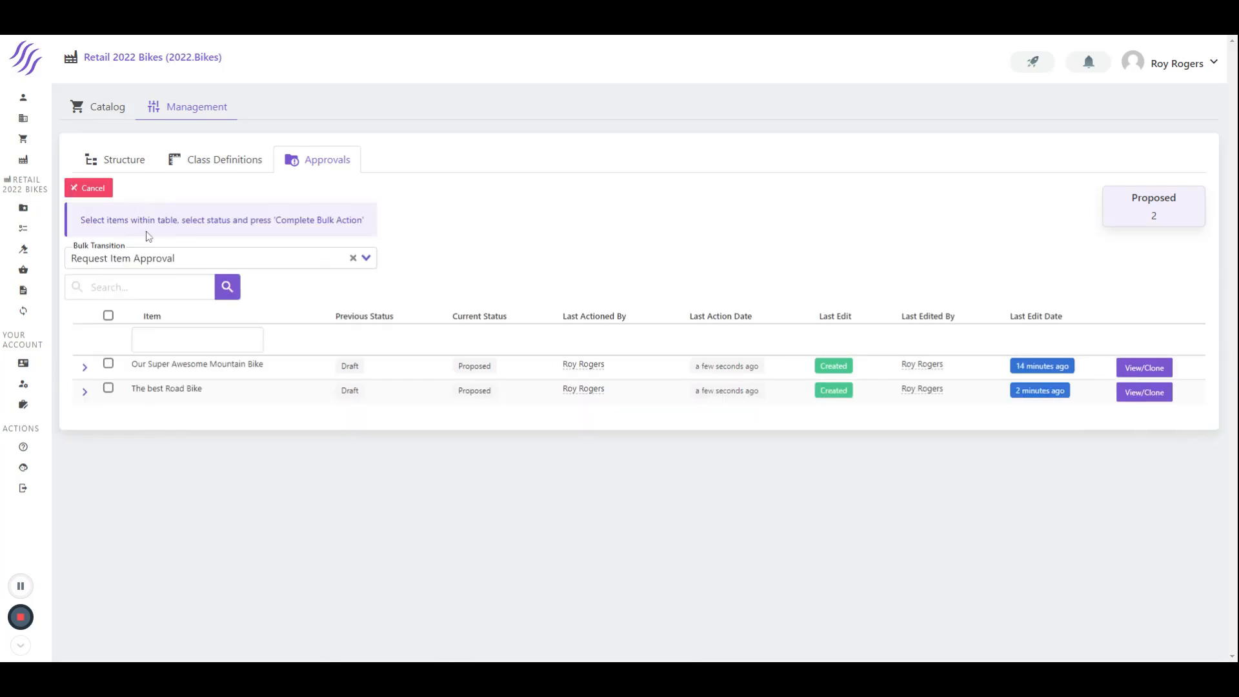
click(155, 258)
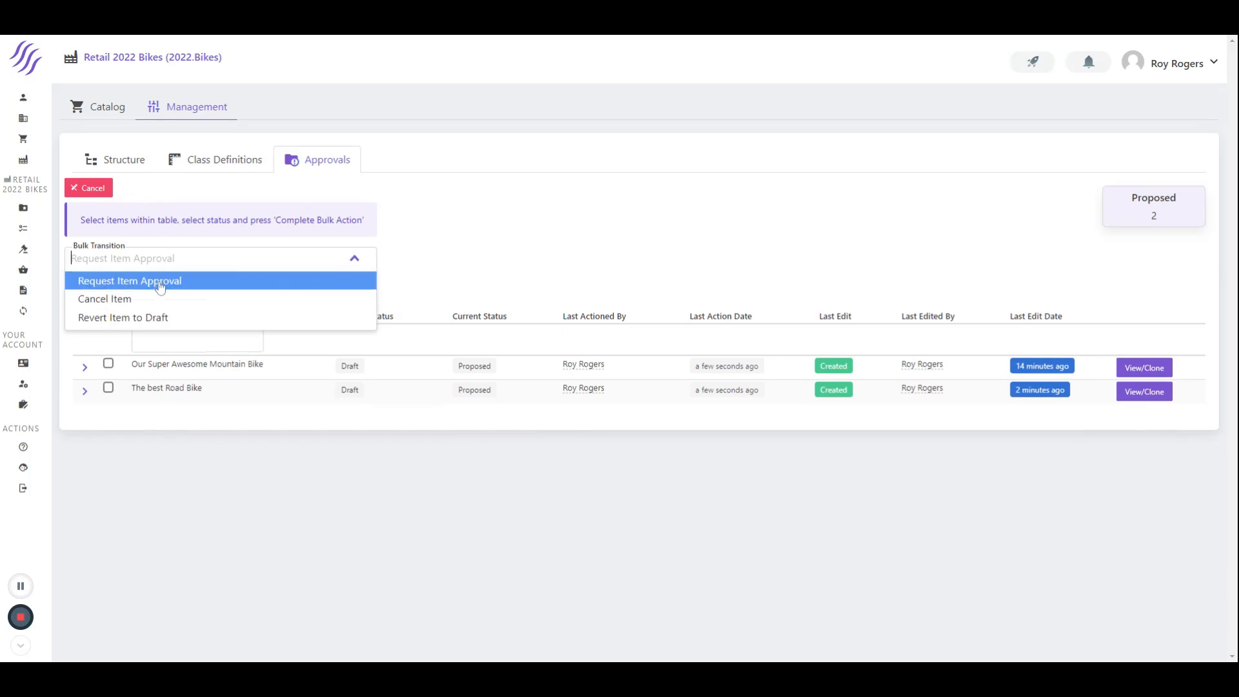
click(160, 288)
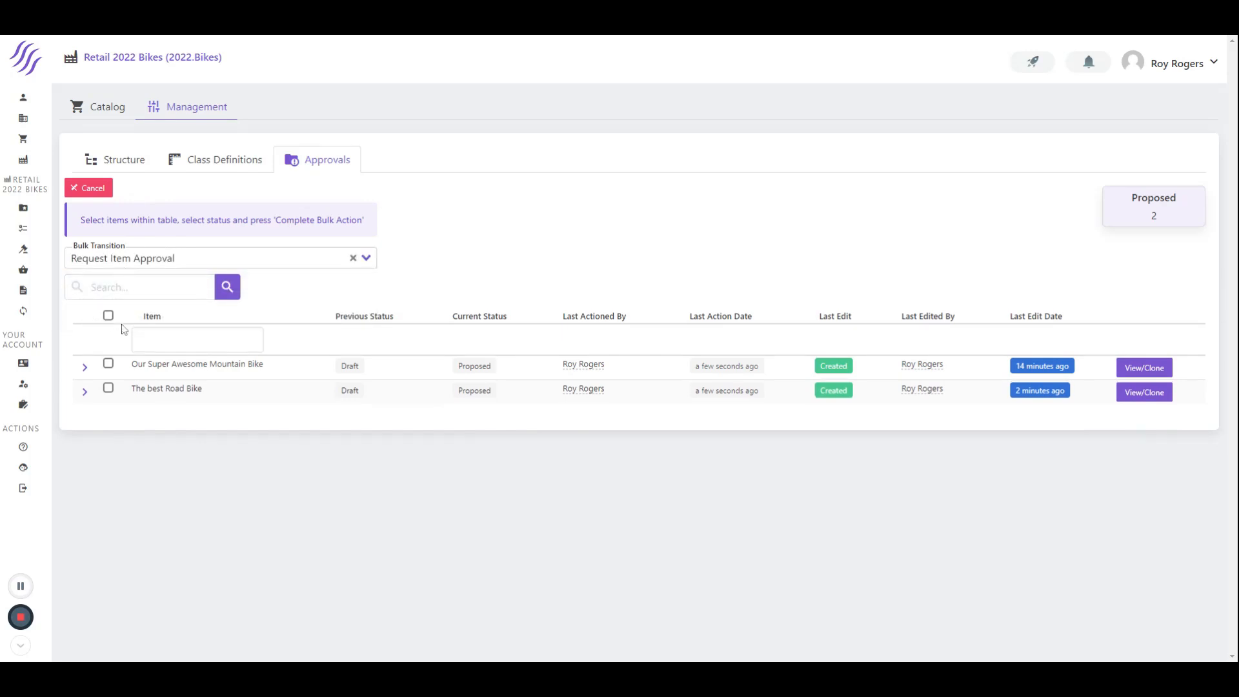
click(109, 316)
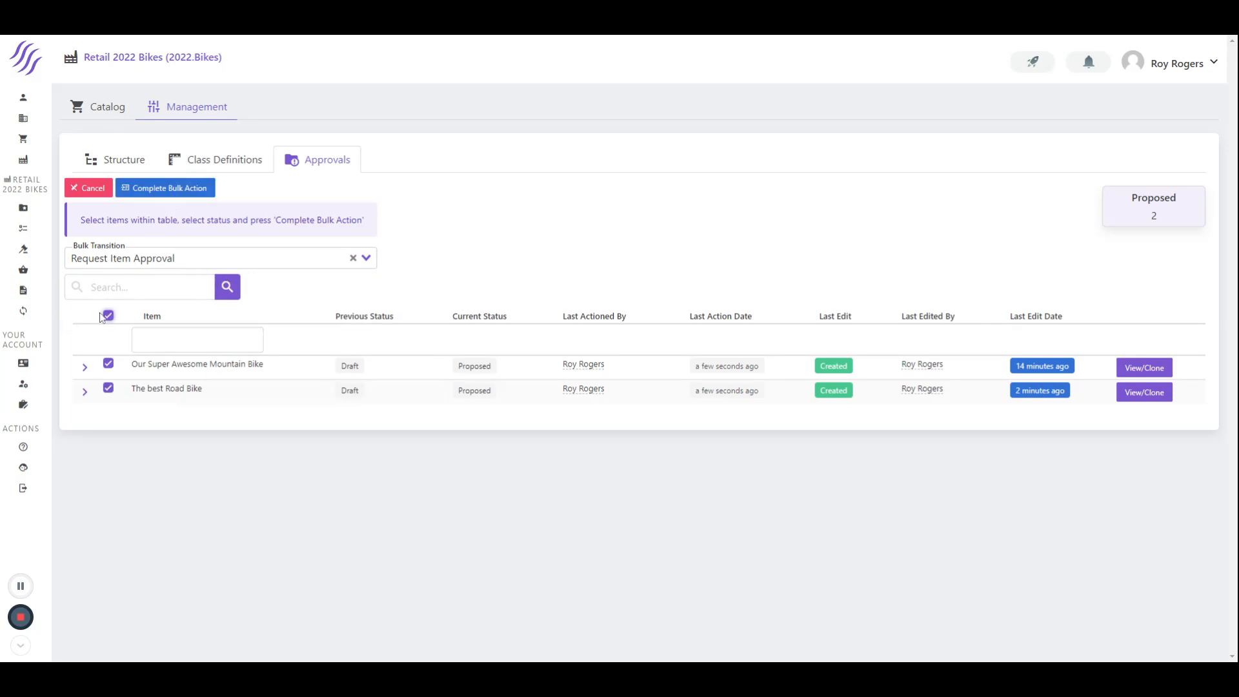
click(155, 192)
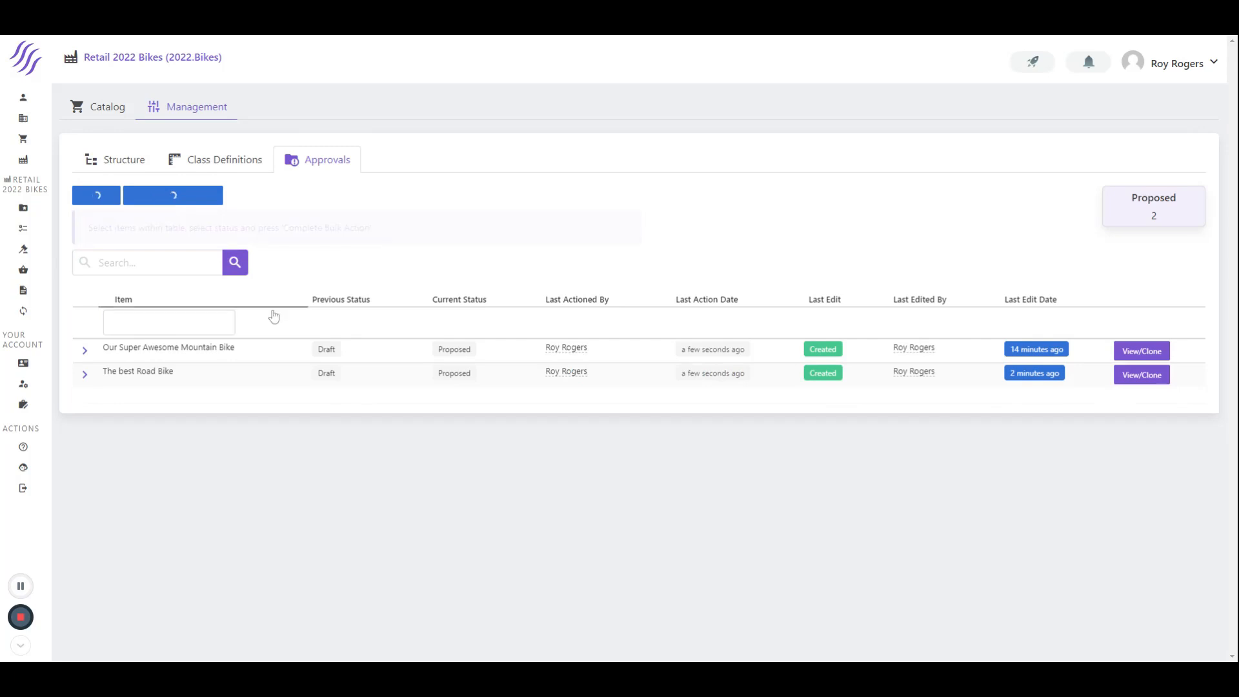
click(226, 622)
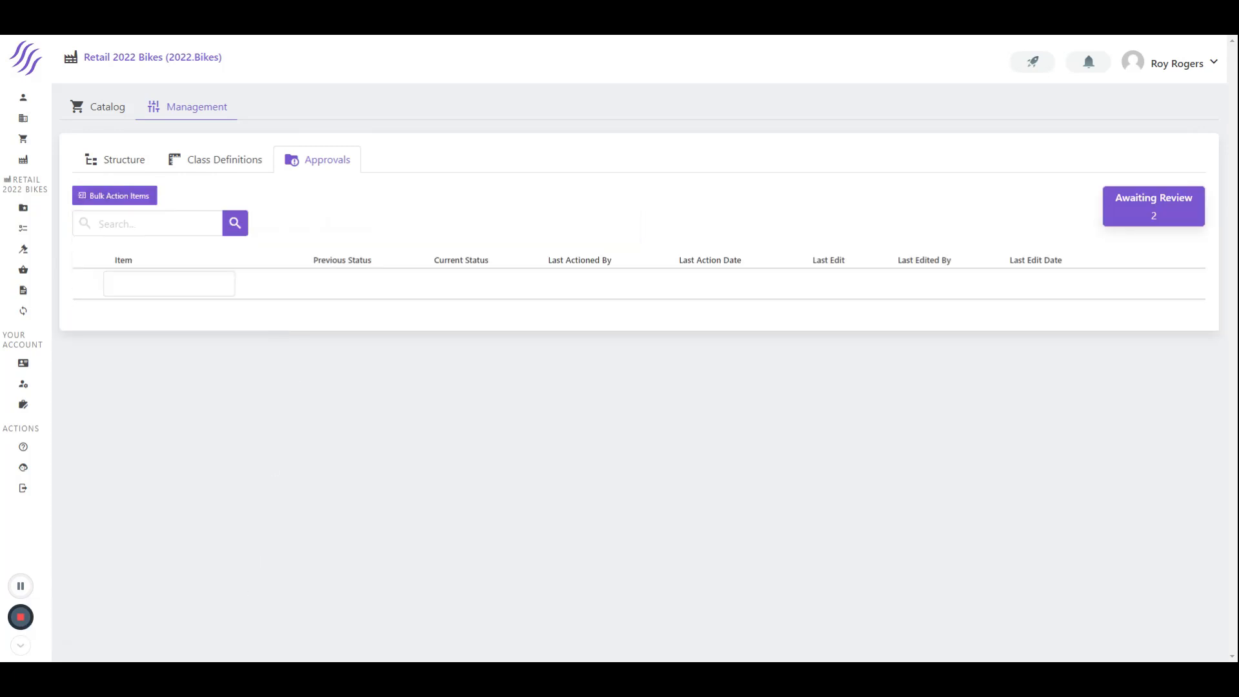
Show the items awaiting review and approve both bikes in one bulk action with the Approve Item transition
click(1148, 211)
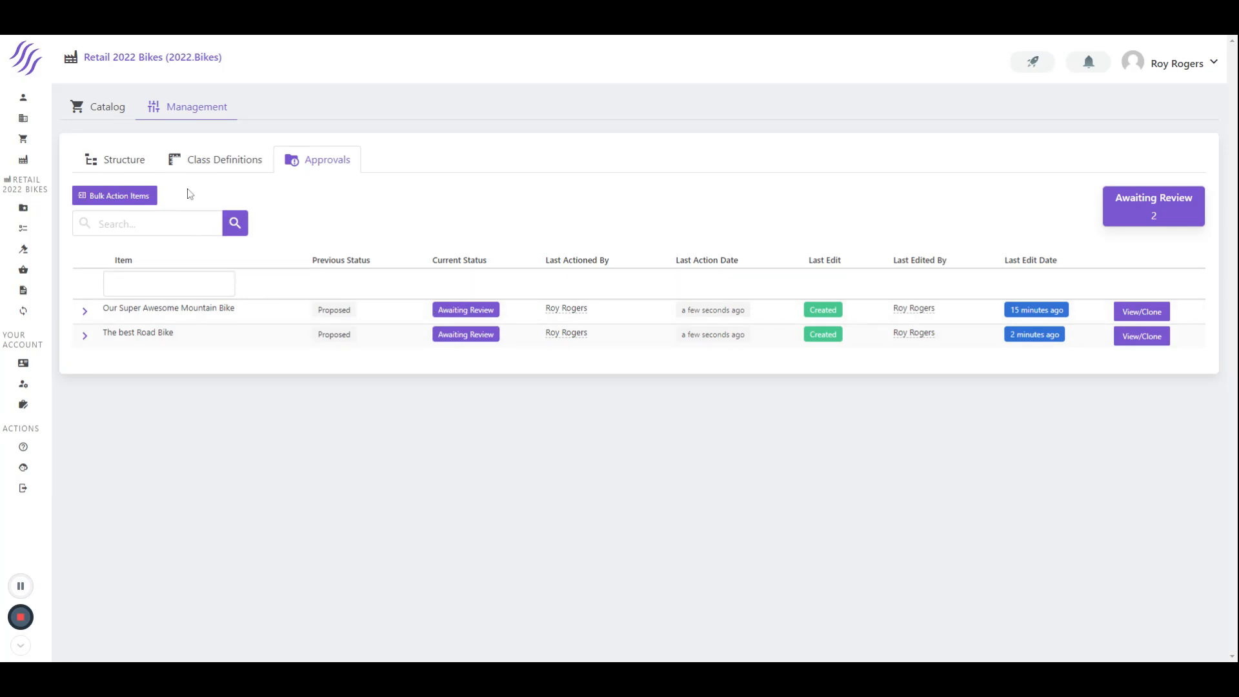
click(123, 196)
click(108, 316)
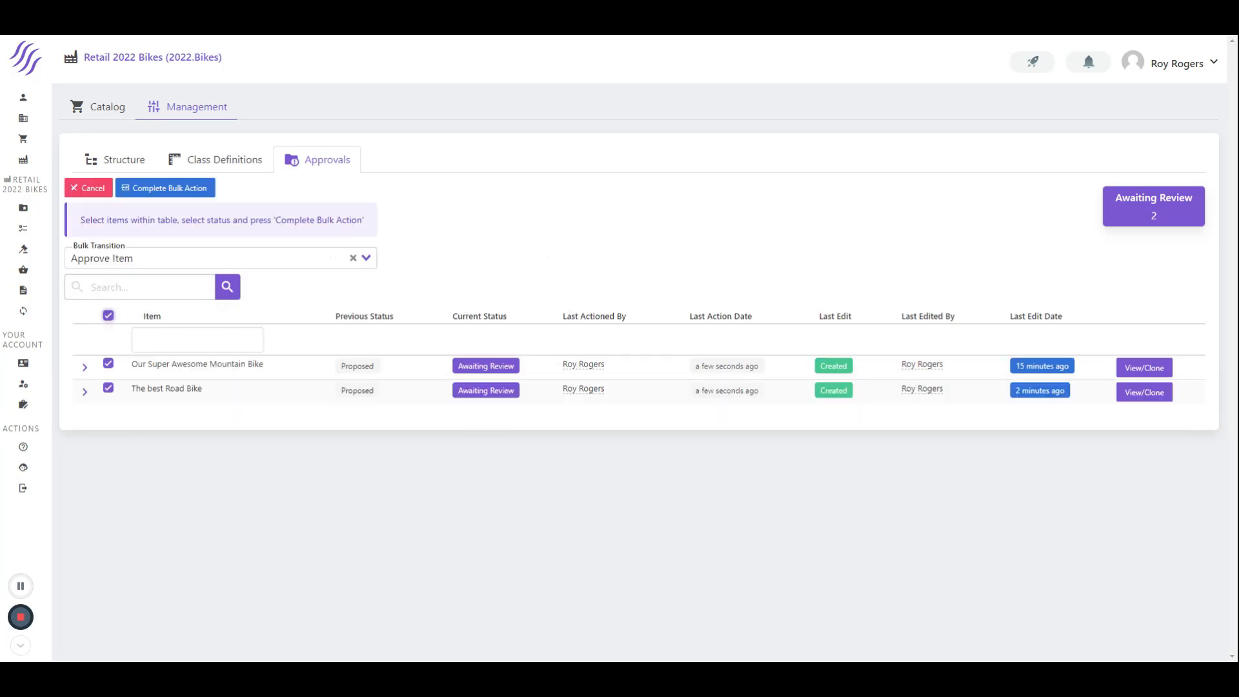
click(213, 258)
click(110, 280)
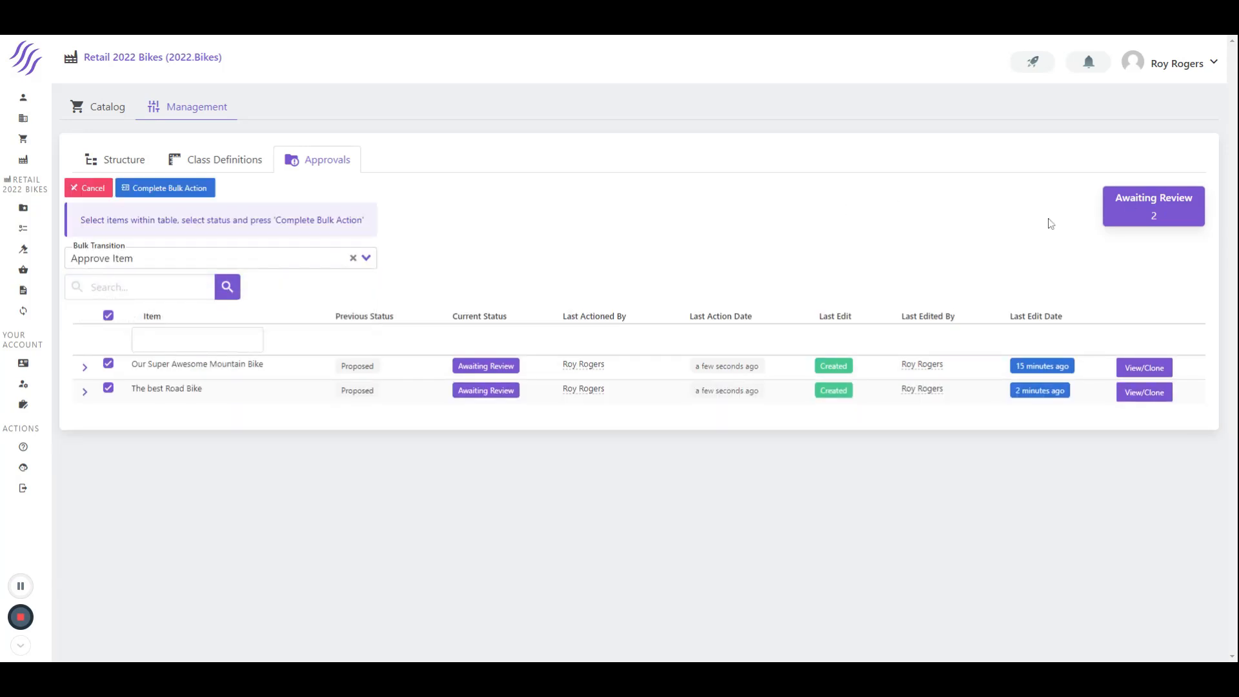
click(171, 189)
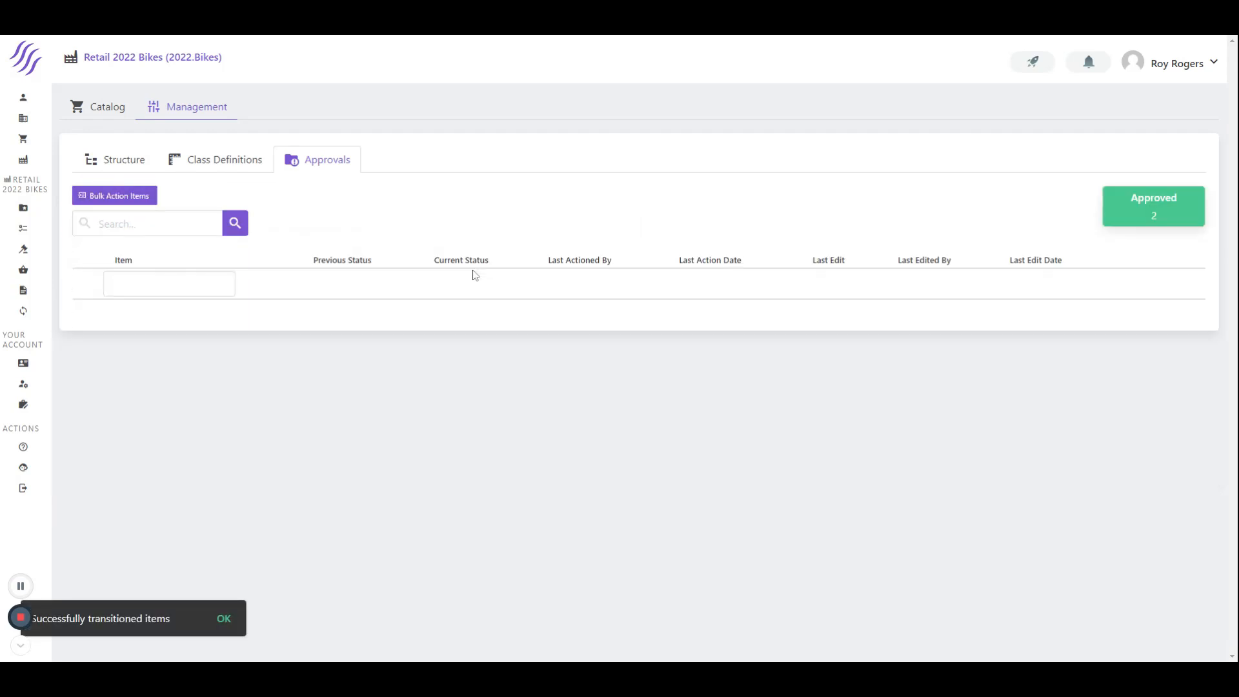
Return to the catalog search and search for "Bike" to check the status of the bike items
click(124, 161)
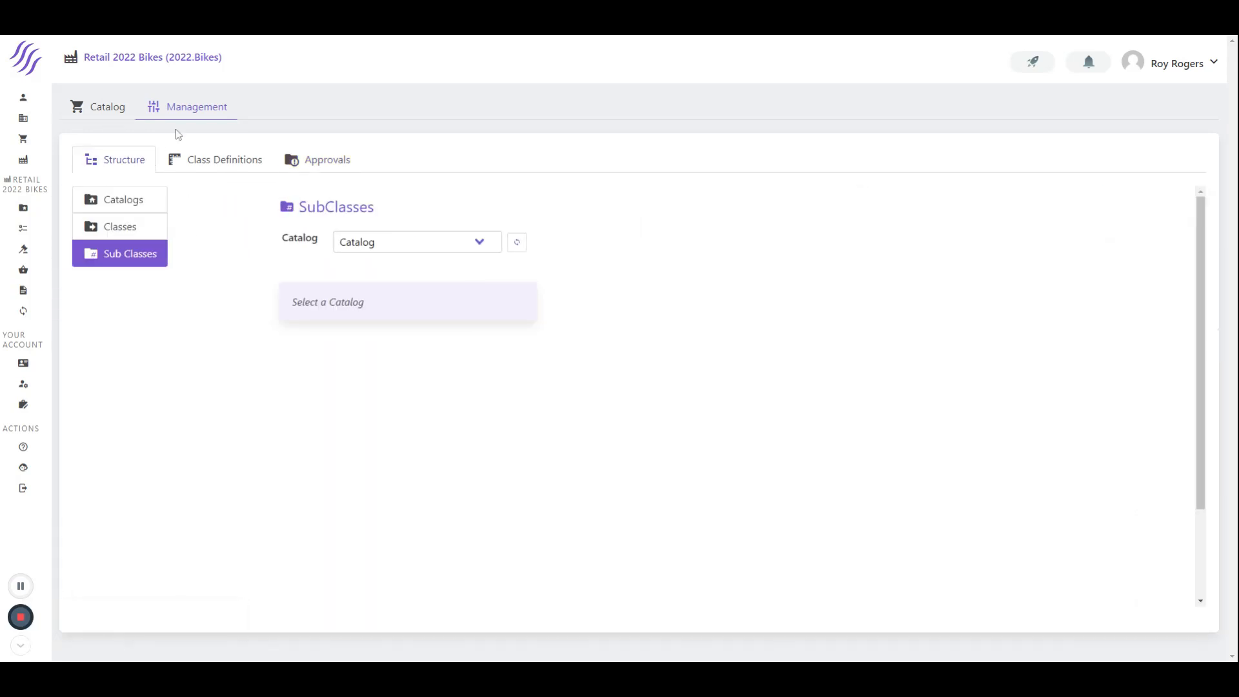
click(124, 107)
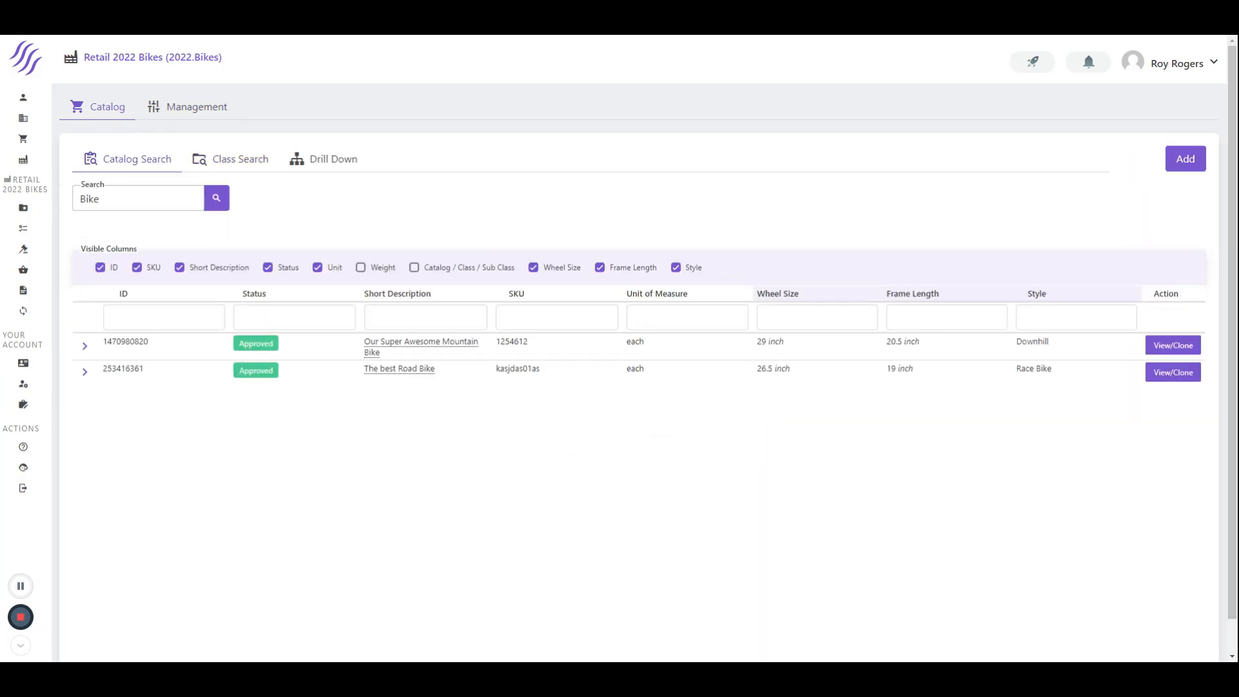
click(143, 196)
click(216, 197)
click(20, 617)
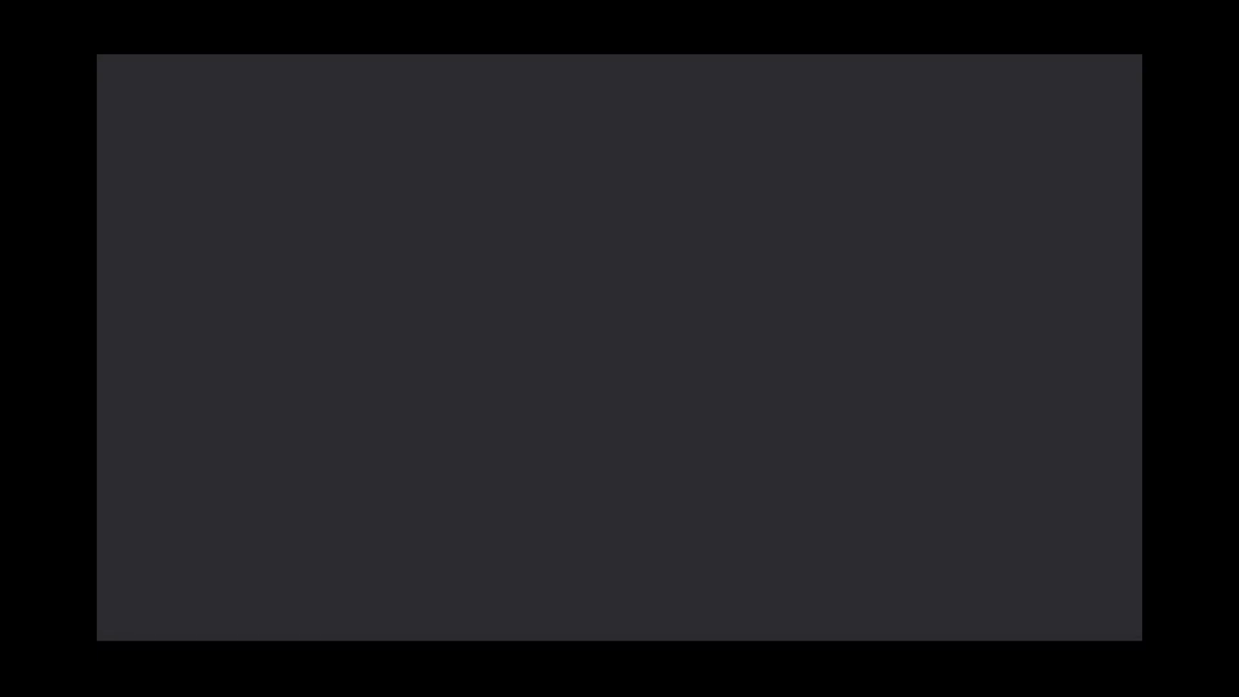